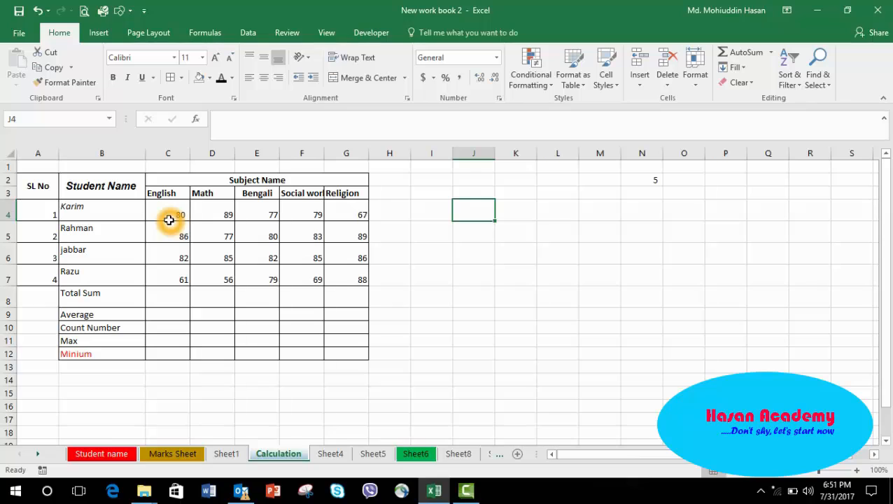
Total the English marks in the Total Sum row using AutoSum.
click(110, 301)
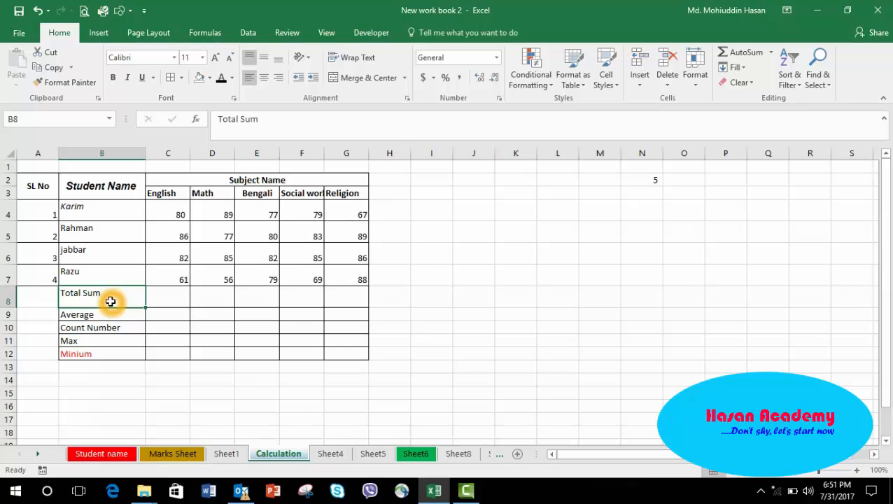
click(170, 210)
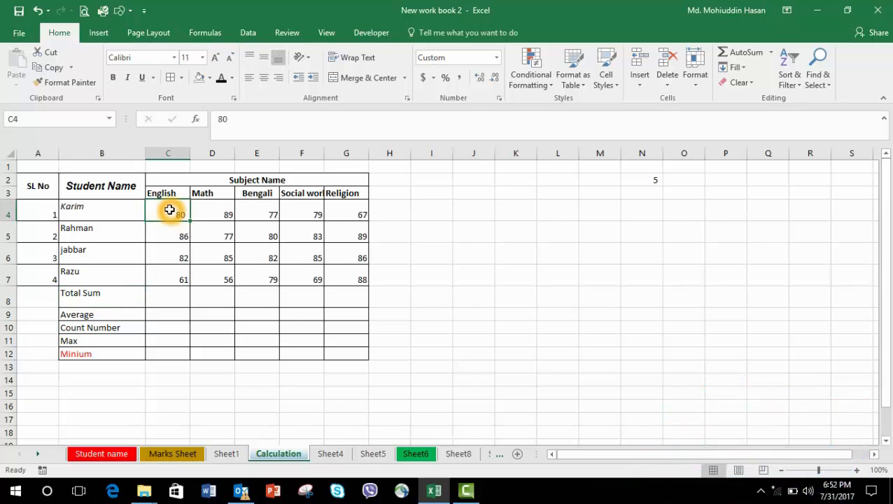
key(shift+Down)
key(shift+Down)
key(shift+Down)
key(shift+Down)
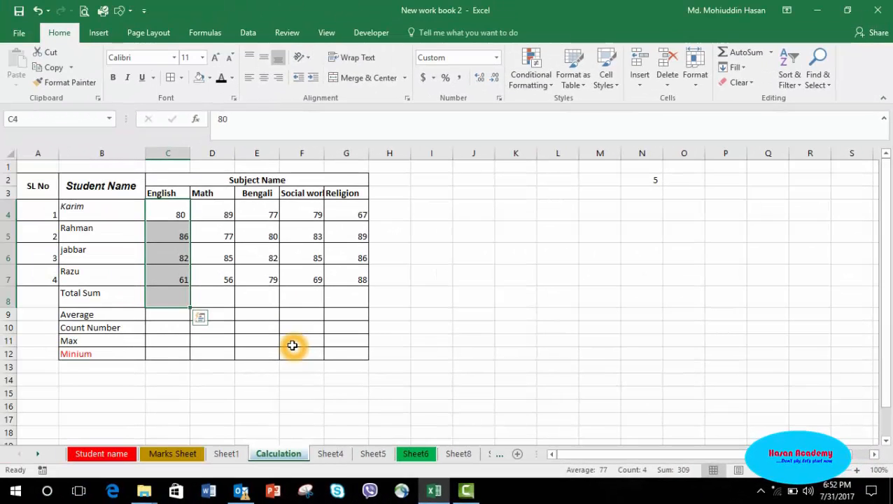
click(737, 56)
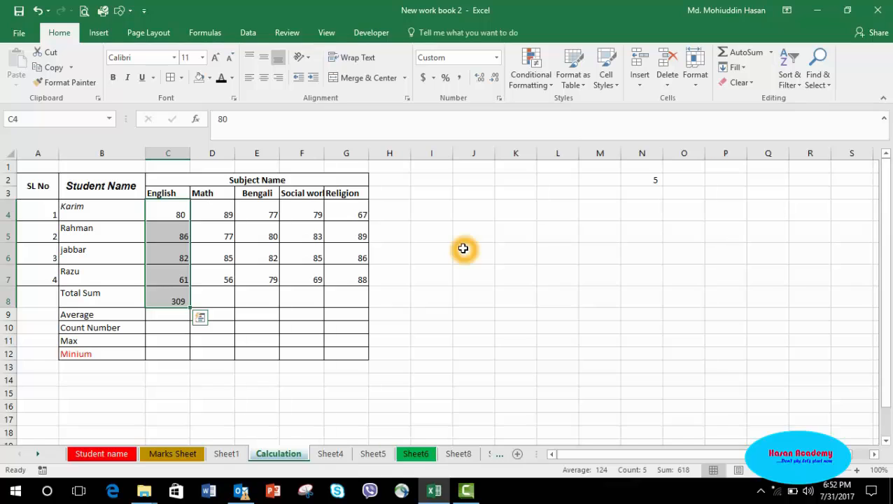
click(489, 327)
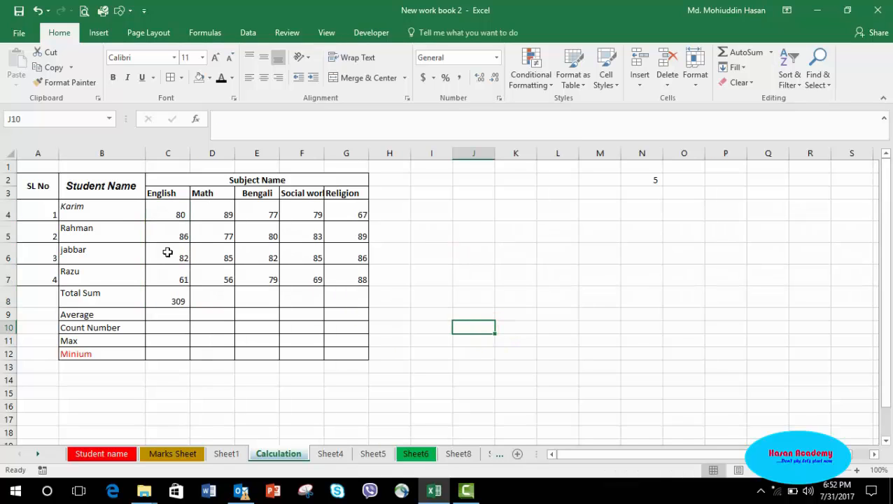
Clear the English total and enter the formula =sum(C4:C7) in its place.
click(170, 295)
key(Delete)
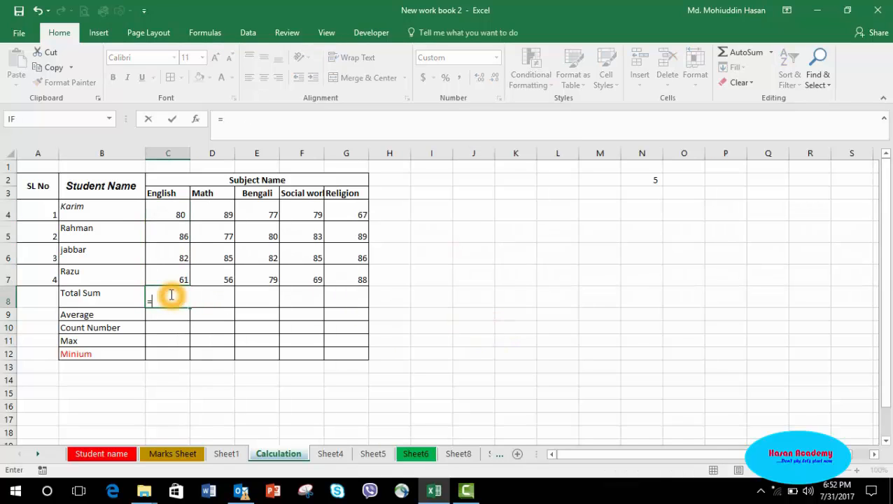
text(=sum)
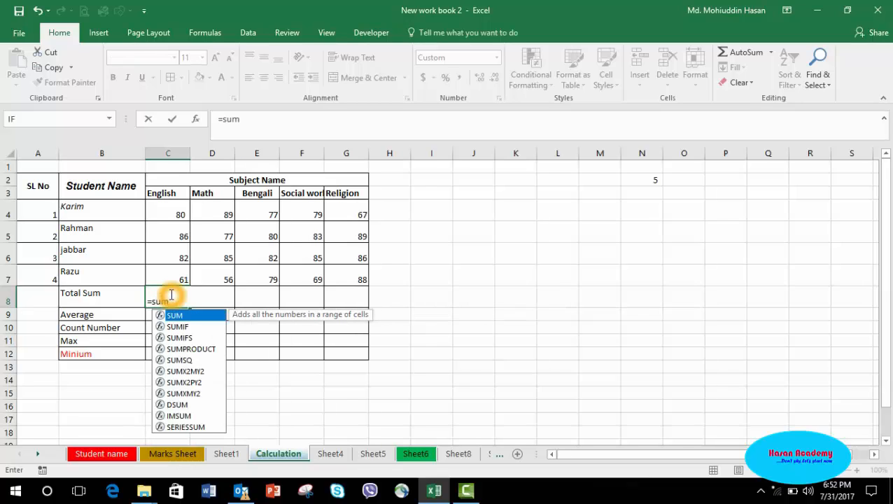
text(()
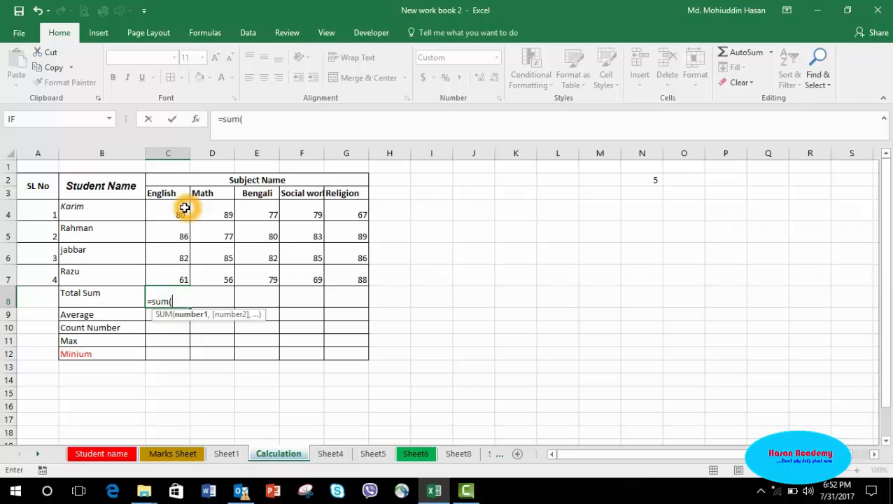
drag(179, 210, 181, 279)
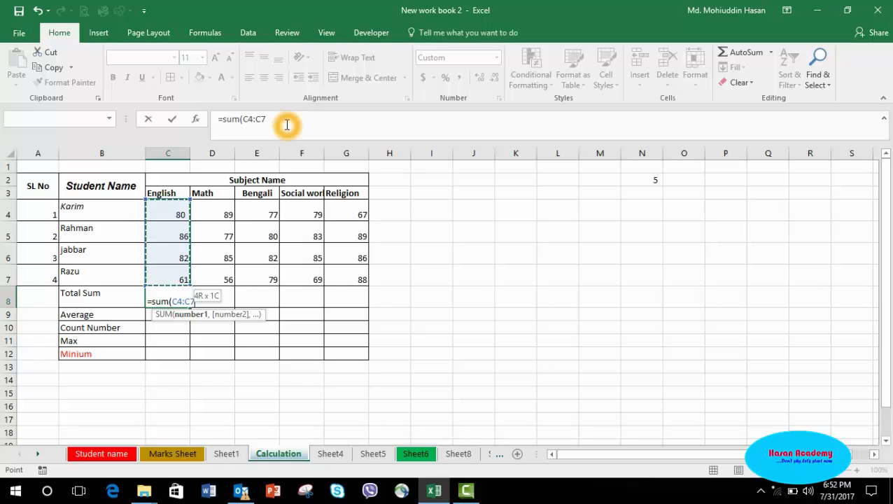
text())
click(221, 118)
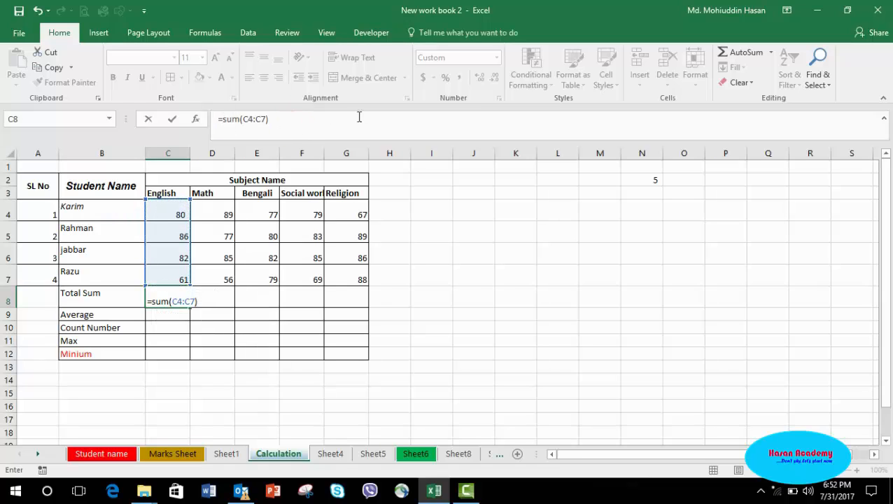
click(336, 128)
click(334, 125)
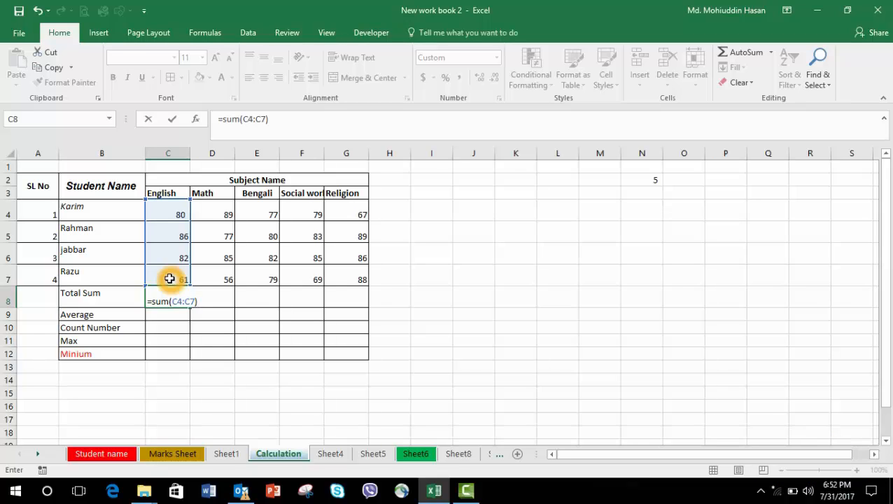
key(Return)
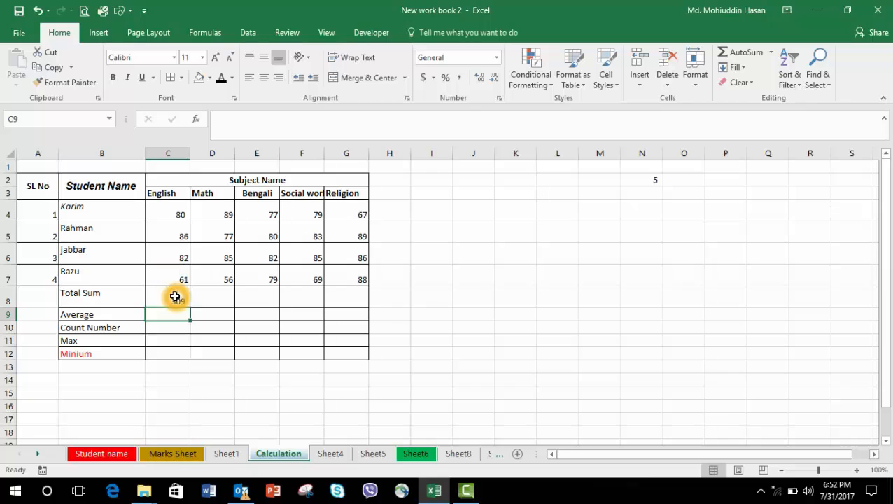
Clear the English total again and recreate it with AutoSum over the English marks.
click(175, 297)
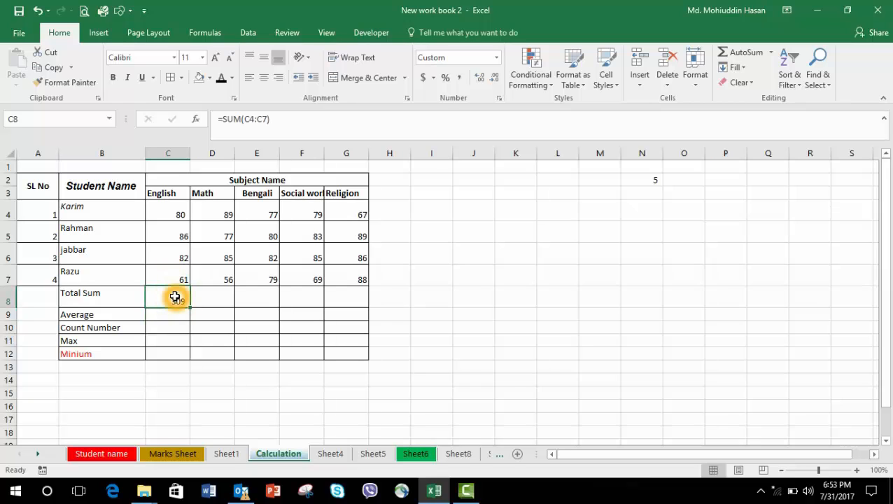
key(BackSpace)
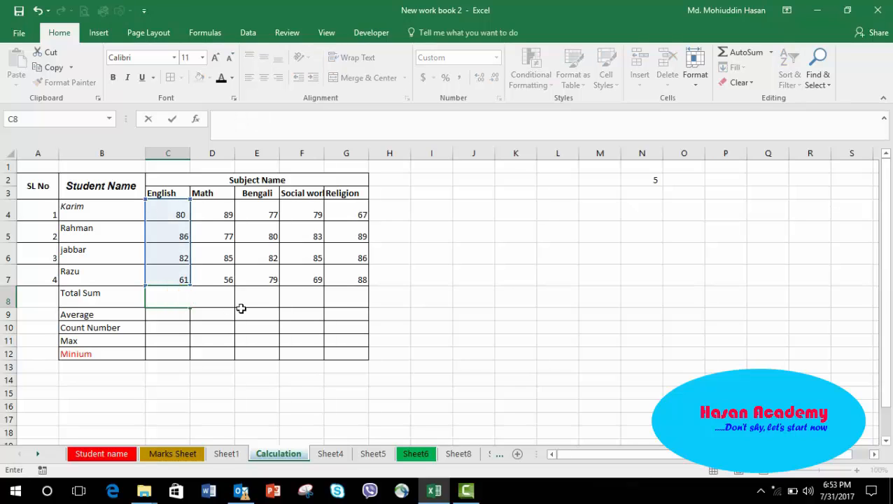
click(240, 309)
click(168, 213)
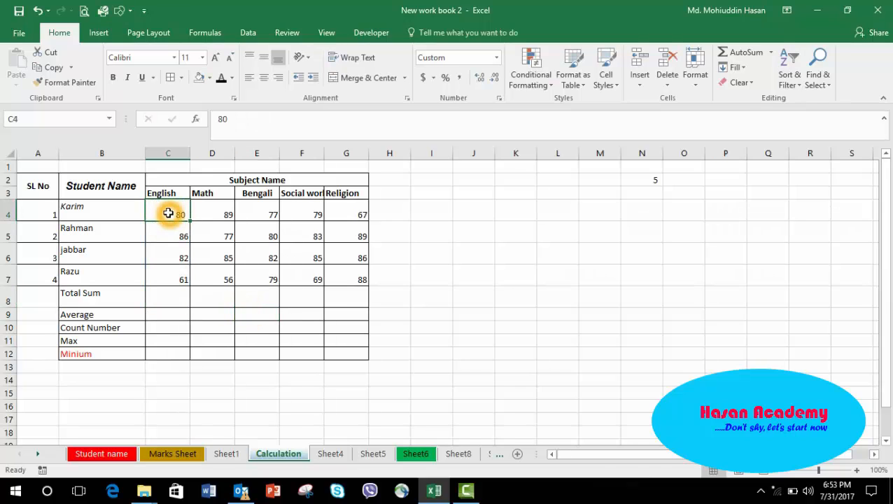
drag(168, 212, 168, 297)
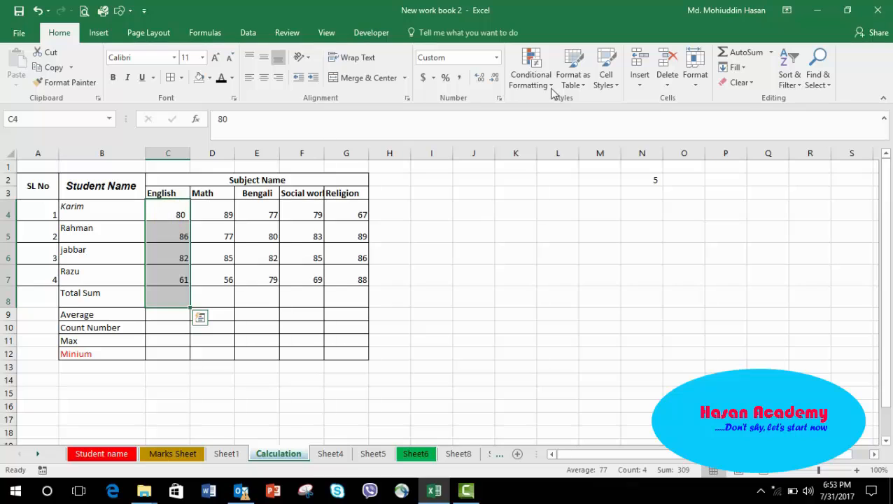
click(746, 53)
click(420, 297)
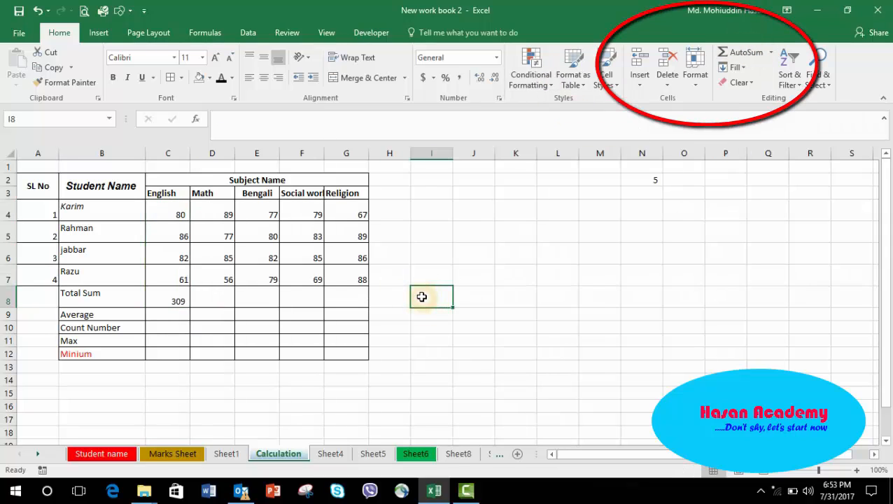
click(177, 305)
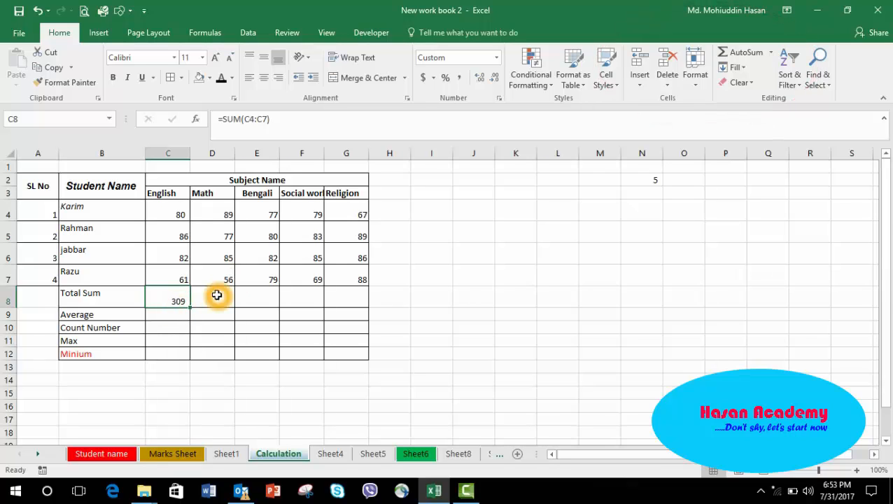
click(221, 217)
key(Down)
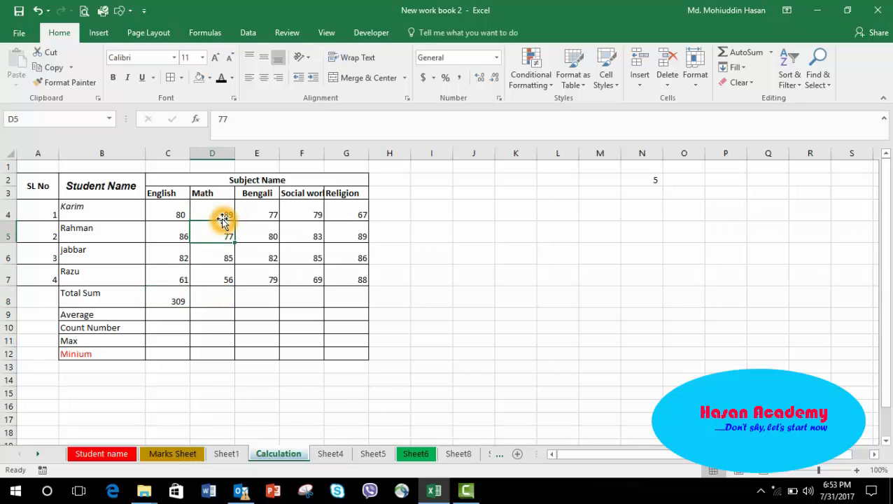
key(Down)
key(Down)
key(Down)
key(Right)
key(Up)
key(Up)
key(Up)
key(Up)
key(Up)
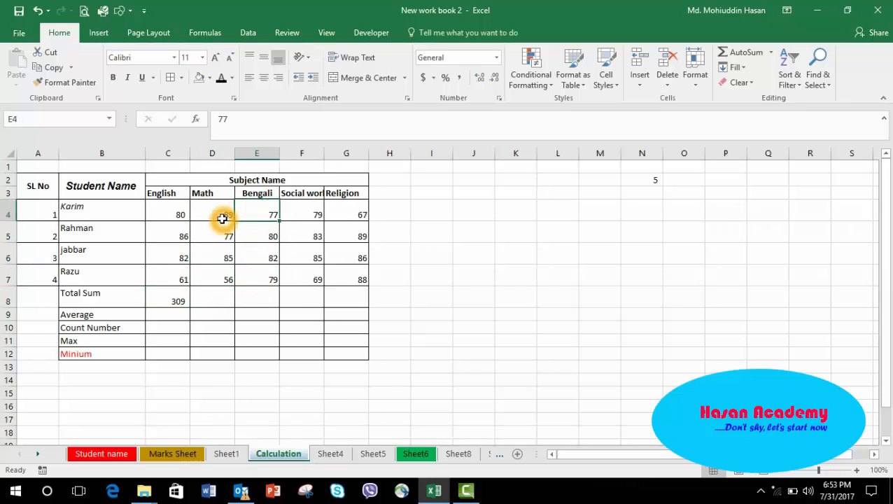
key(Down)
key(Down)
key(Down)
key(Down)
key(Down)
key(Right)
key(Right)
key(Right)
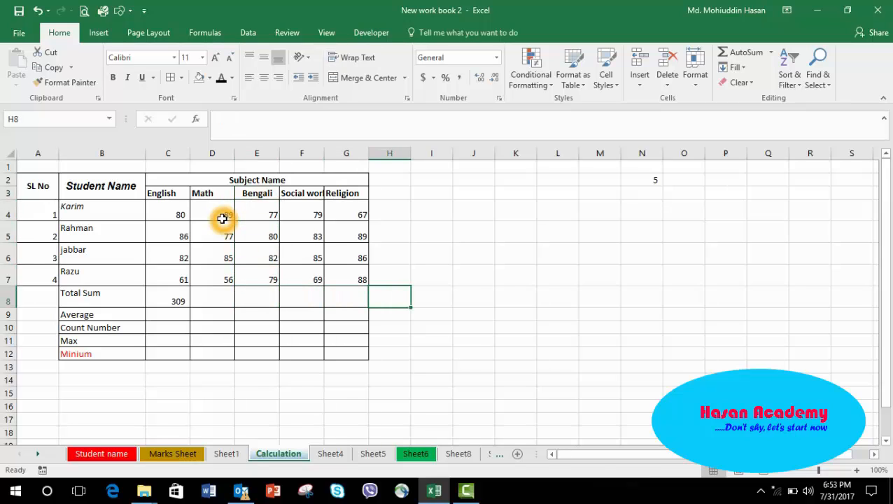
drag(221, 219, 316, 246)
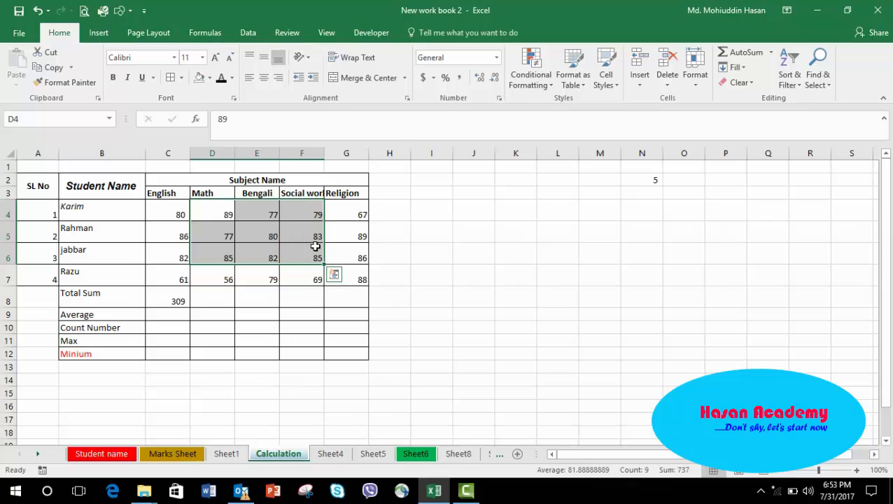
click(363, 250)
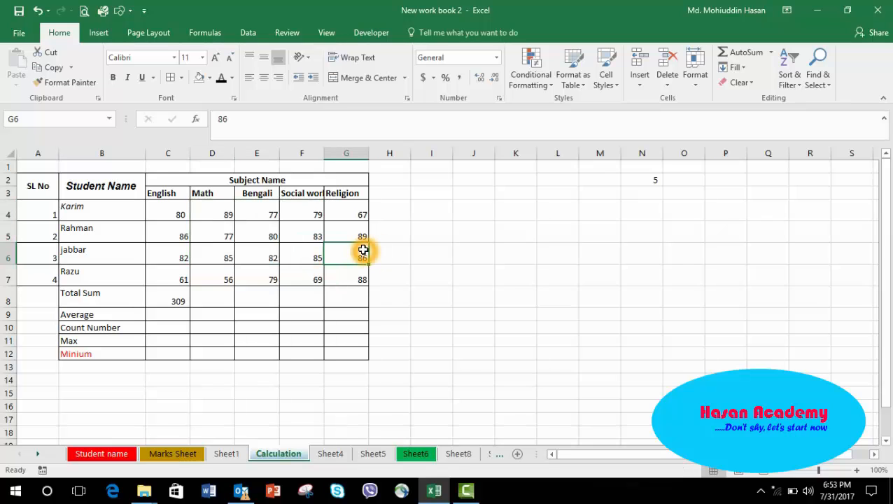
Total the Math marks with AutoSum, then delete the Math total.
drag(221, 219, 223, 300)
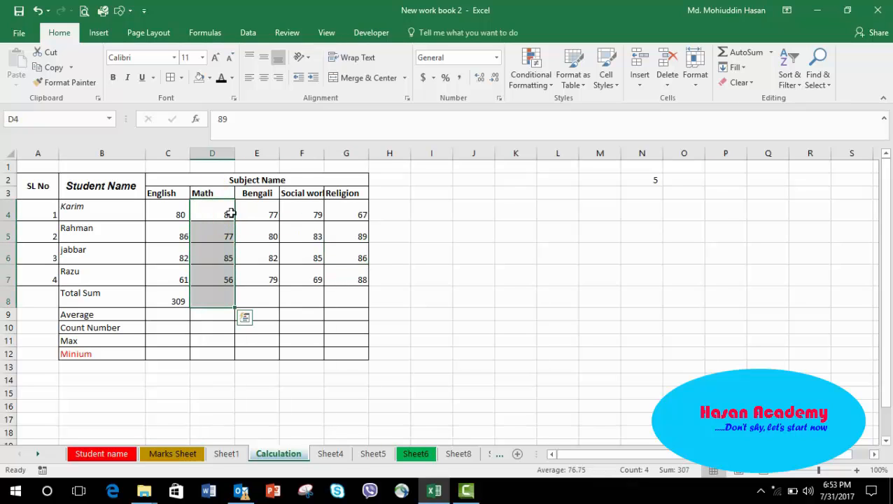
click(734, 53)
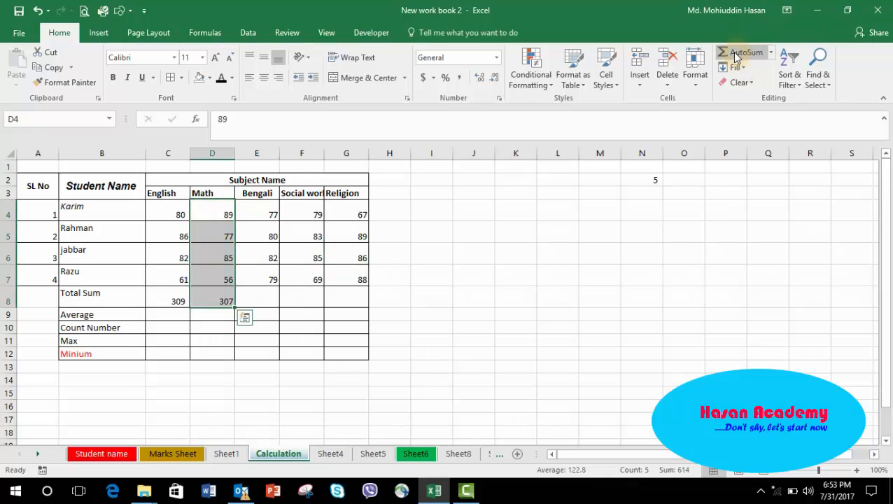
click(323, 329)
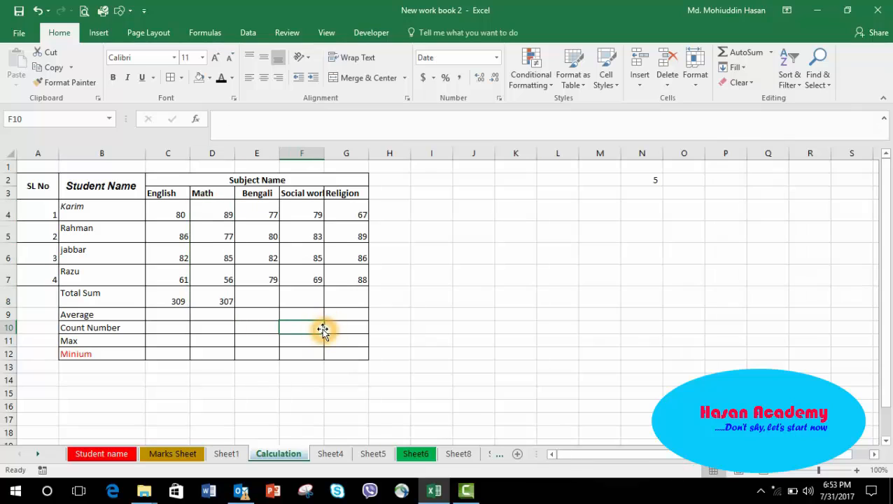
click(222, 299)
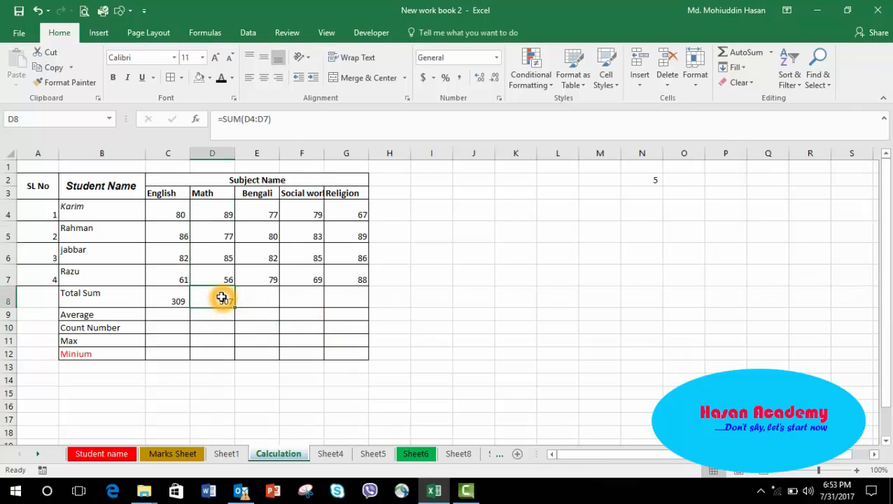
key(Delete)
Fill the English total formula across the Total Sum row through the Religion column.
click(169, 294)
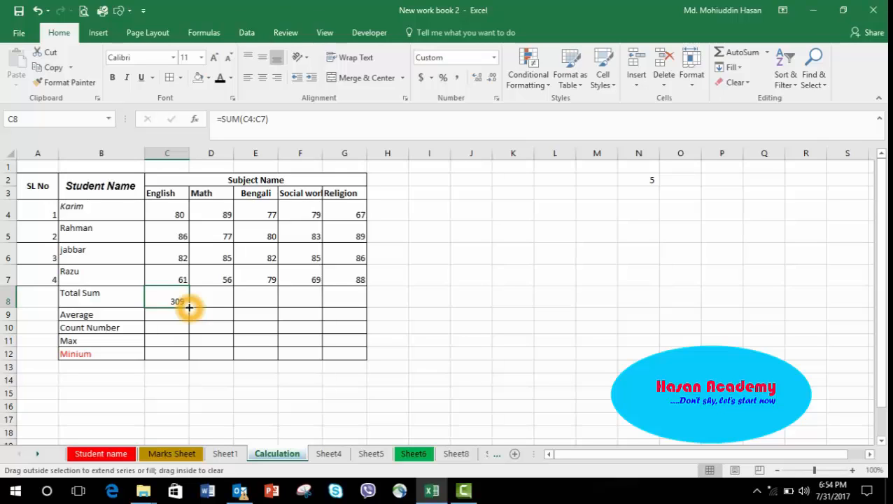
drag(189, 307, 357, 299)
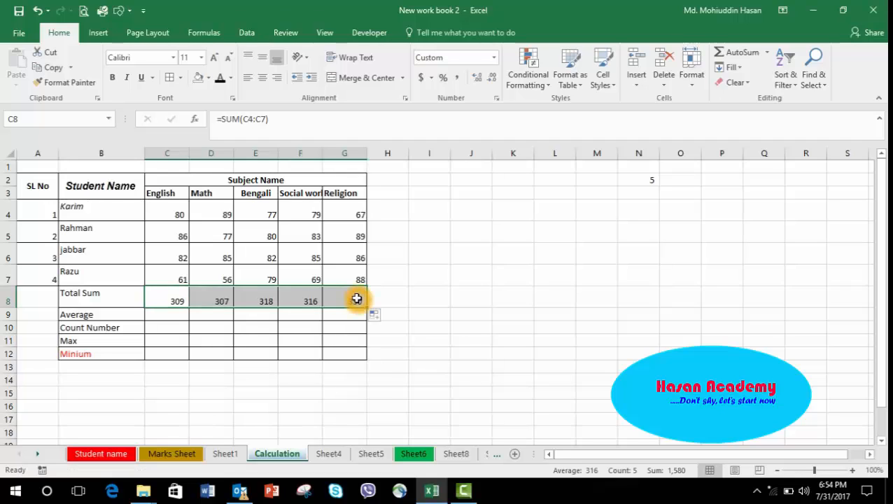
click(410, 313)
Select each remaining subject's four marks in turn to compare their sums with the Total Sum row.
click(205, 219)
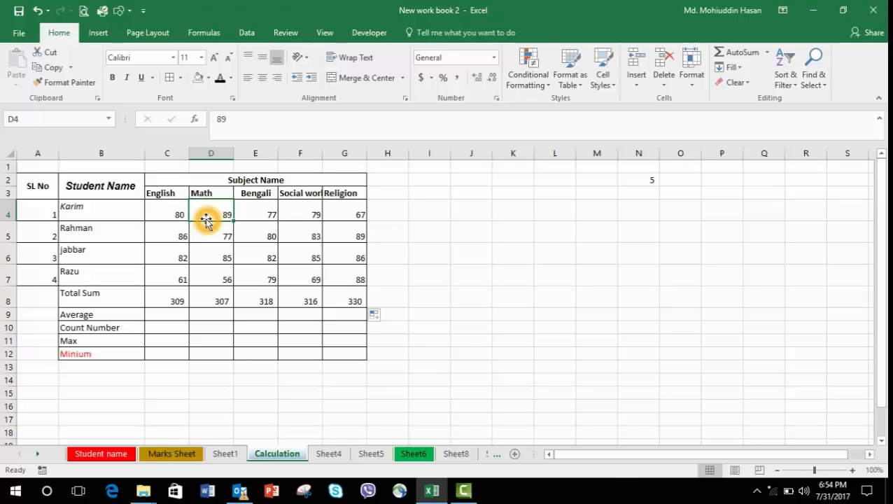
key(shift+Down)
key(shift+Down)
key(shift+Down)
key(shift+Down)
key(shift+Up)
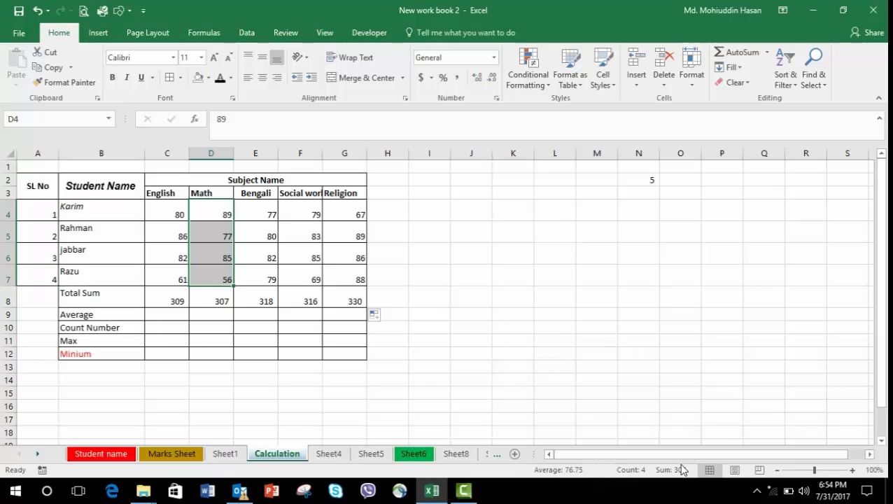
click(211, 293)
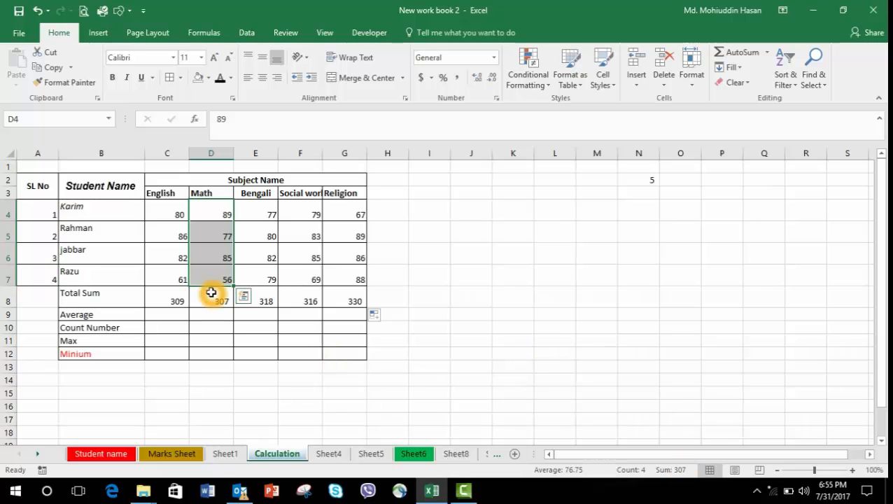
click(255, 209)
key(shift+Down)
key(shift+Down)
key(shift+Down)
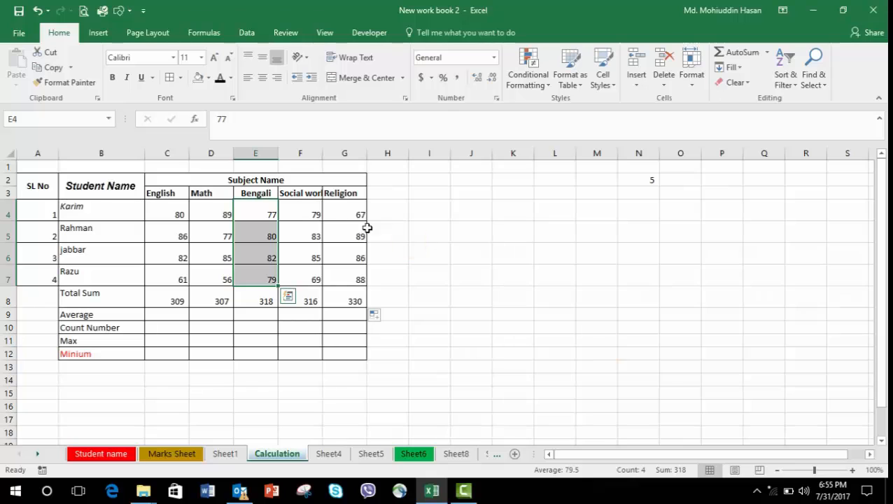
click(309, 210)
key(shift+Down)
key(shift+Down)
key(shift+Down)
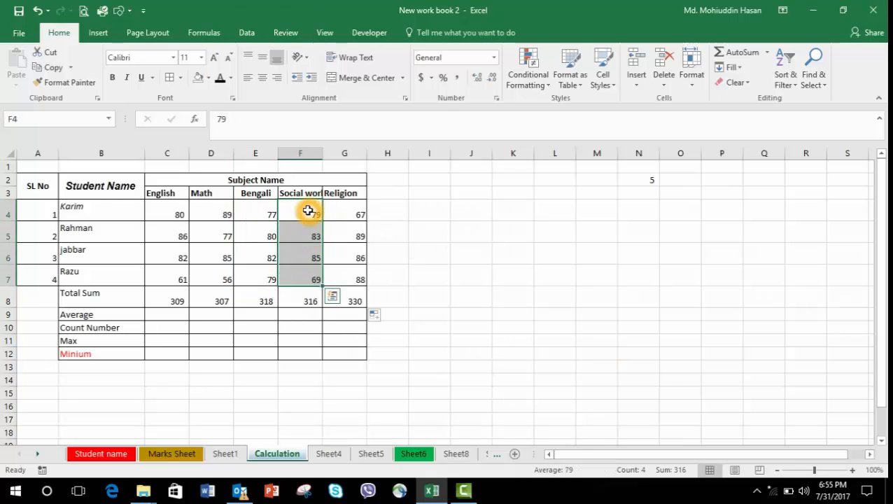
click(350, 210)
key(shift+Down)
key(shift+Down)
key(shift+Down)
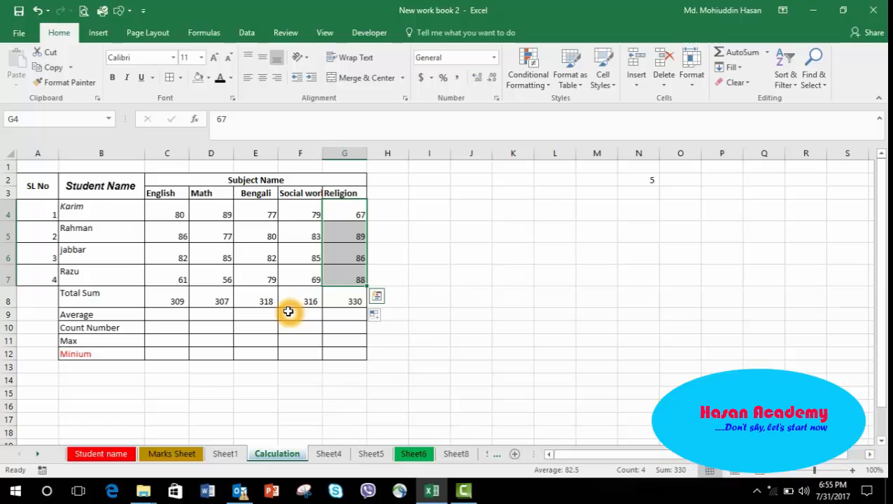
Add the heading Average in the column right of Religion, on the subject-name row.
click(214, 293)
click(143, 296)
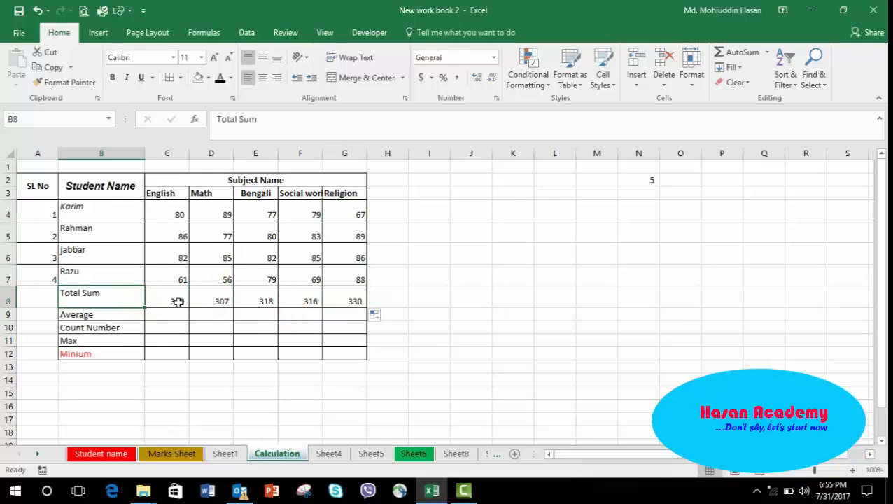
click(178, 302)
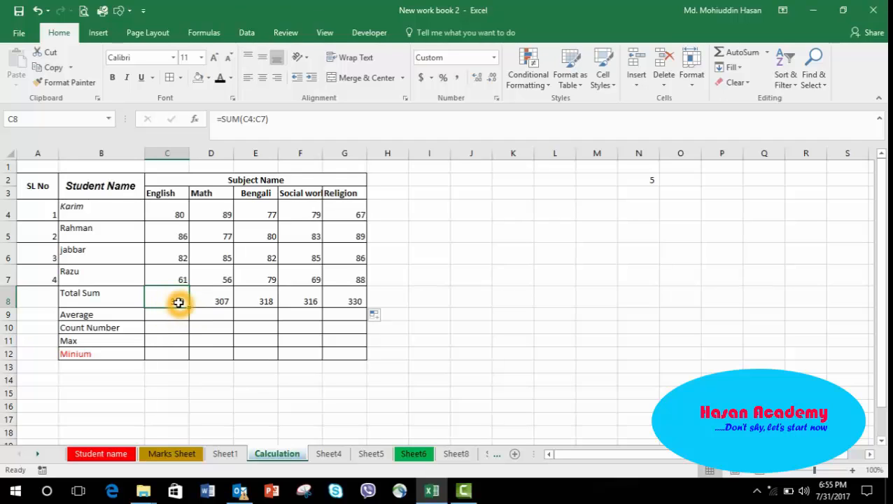
key(Up)
key(Up)
key(Up)
key(Up)
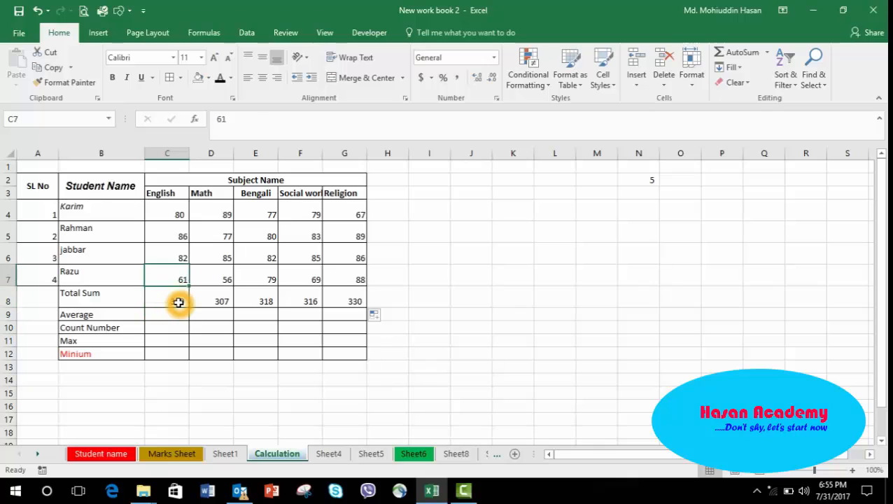
key(Down)
key(Up)
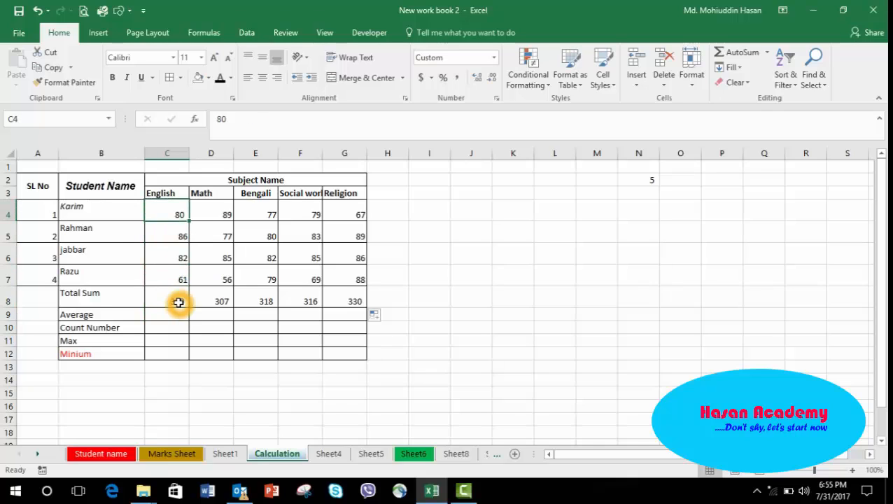
key(Right)
key(Right)
key(Right)
key(Right)
key(Right)
key(Right)
key(Left)
key(Up)
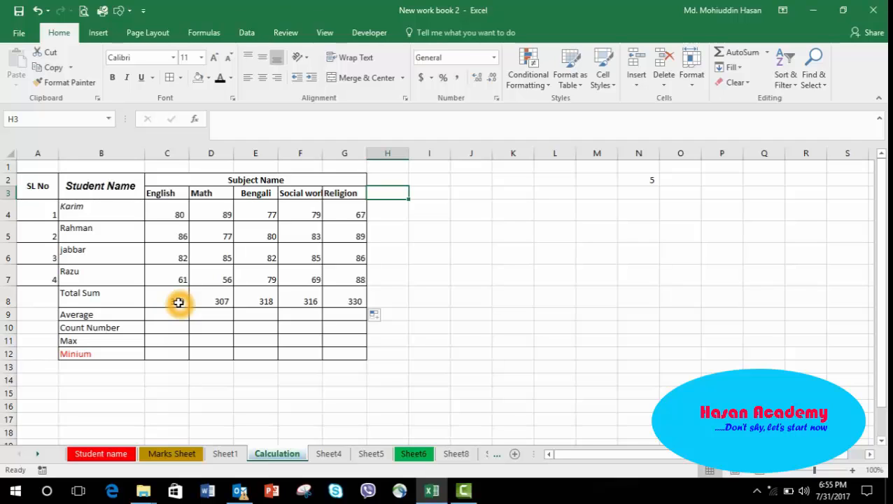
text(Average)
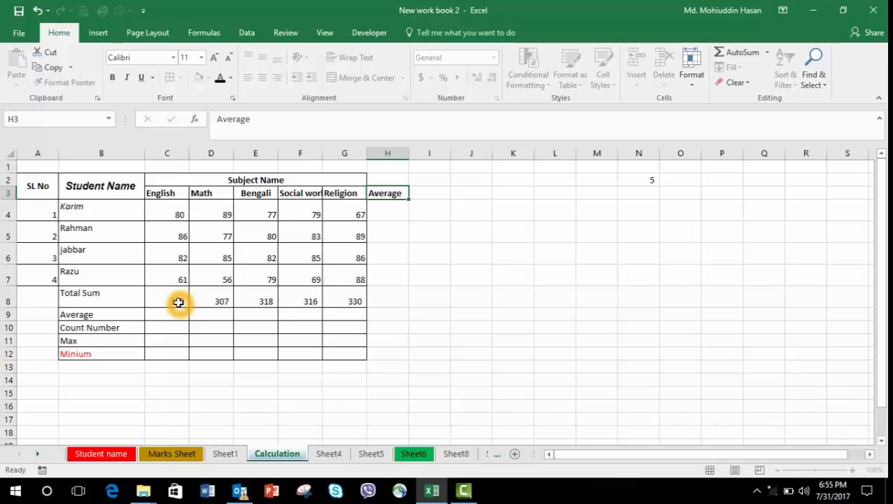
key(Return)
Enter an AVERAGE formula for Karim's row averaging his marks from English through Religion (C4:G4).
key(Left)
key(Left)
key(Left)
key(Left)
key(Left)
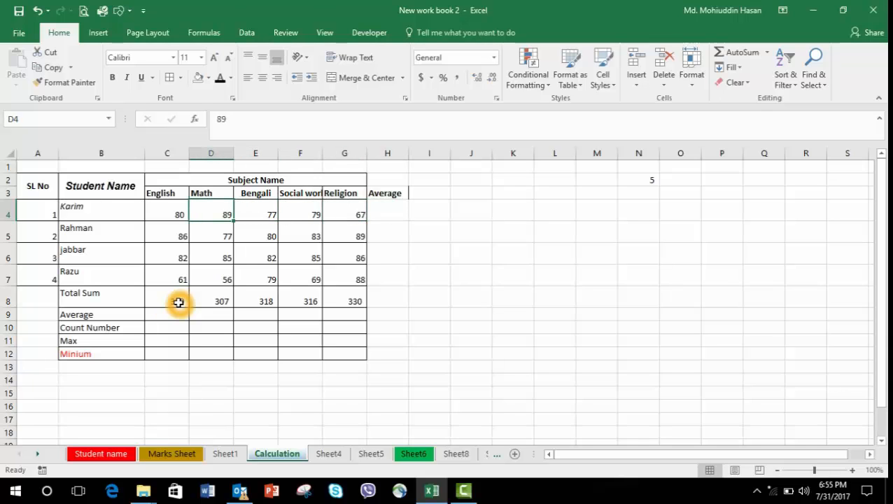
key(Right)
key(Right)
key(Right)
key(Right)
key(Right)
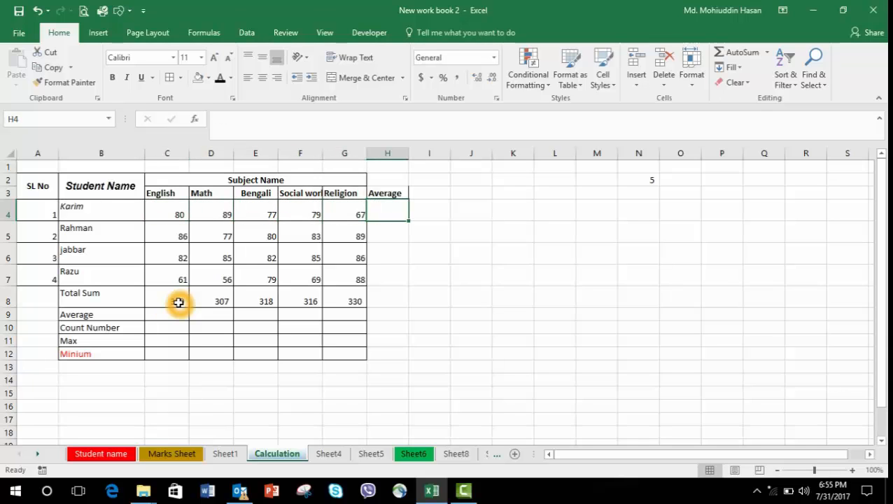
text(=)
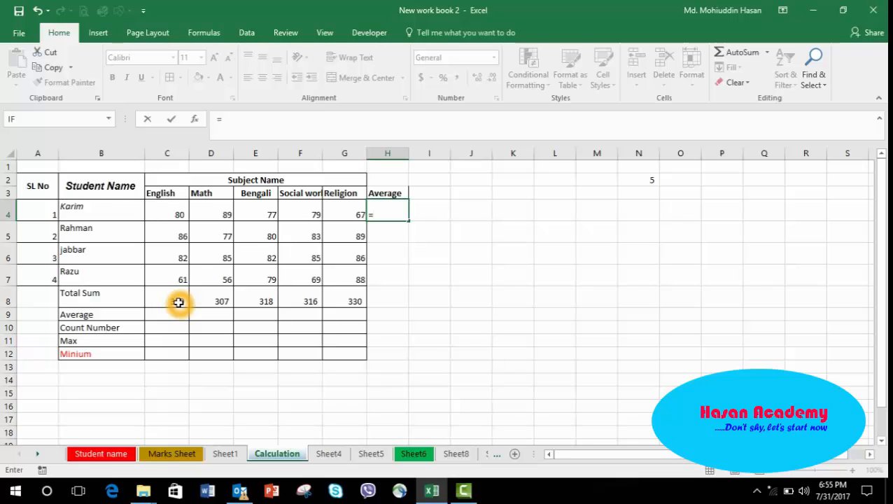
text(a)
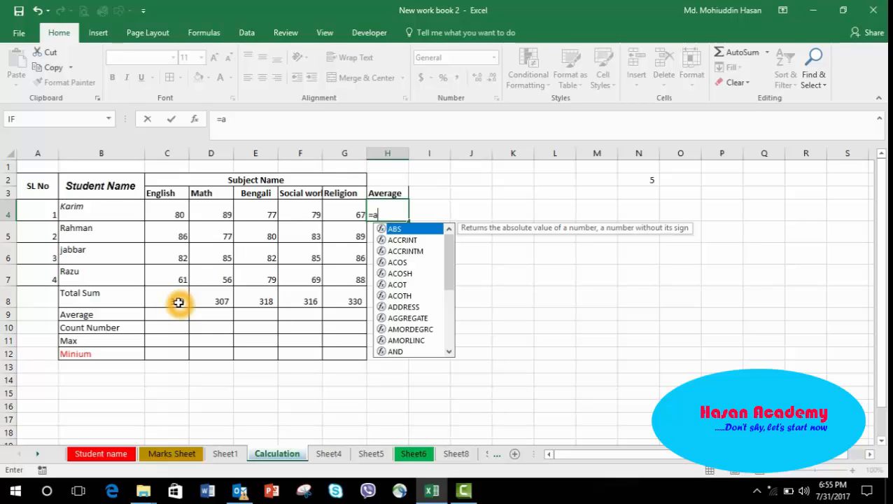
text(v)
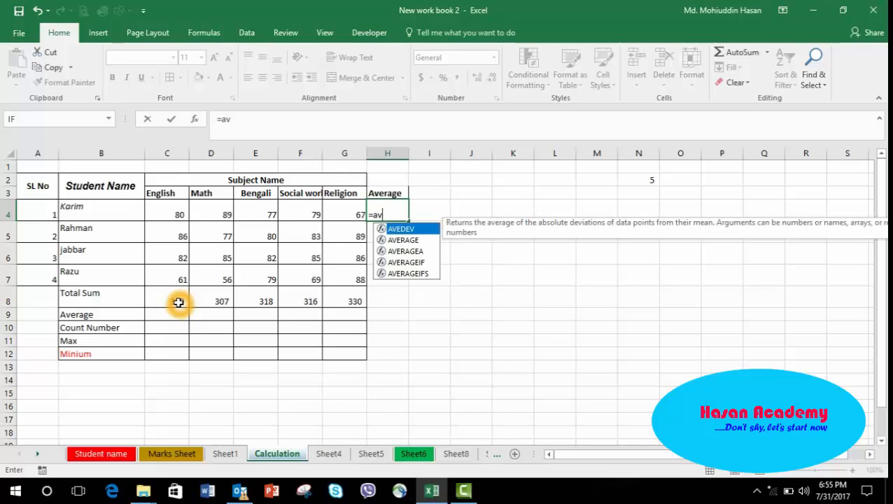
double_click(403, 240)
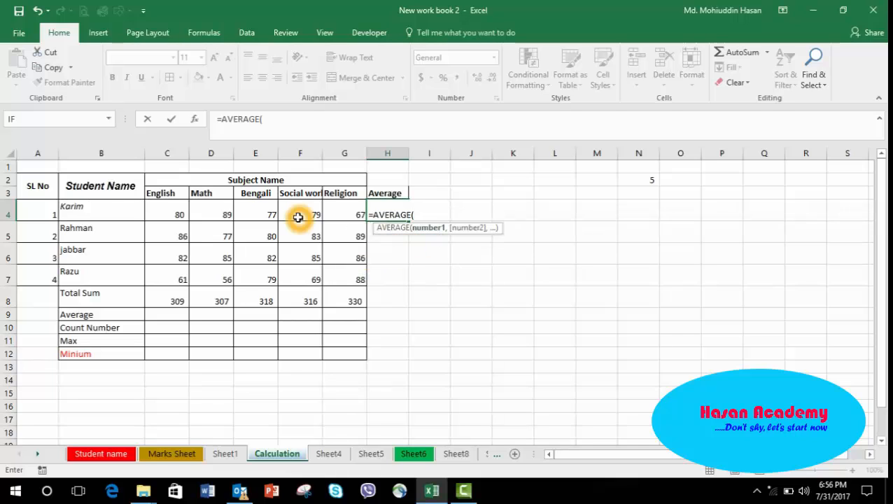
drag(175, 214, 345, 215)
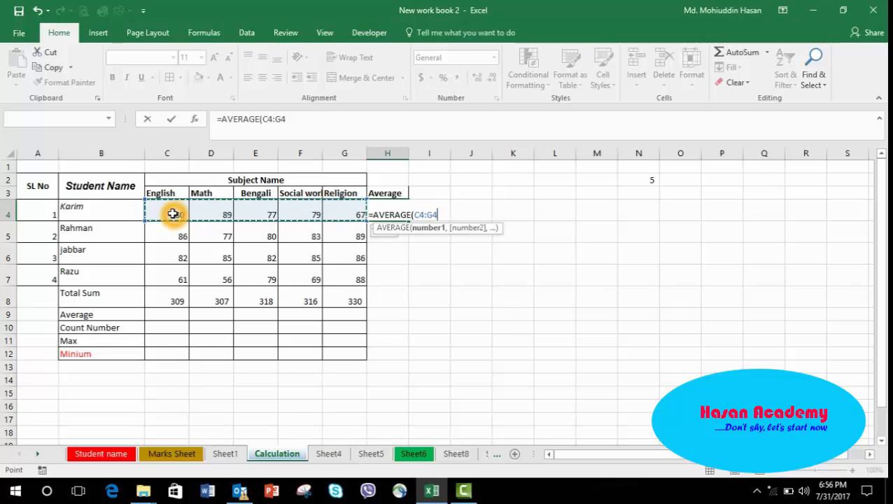
text(_)
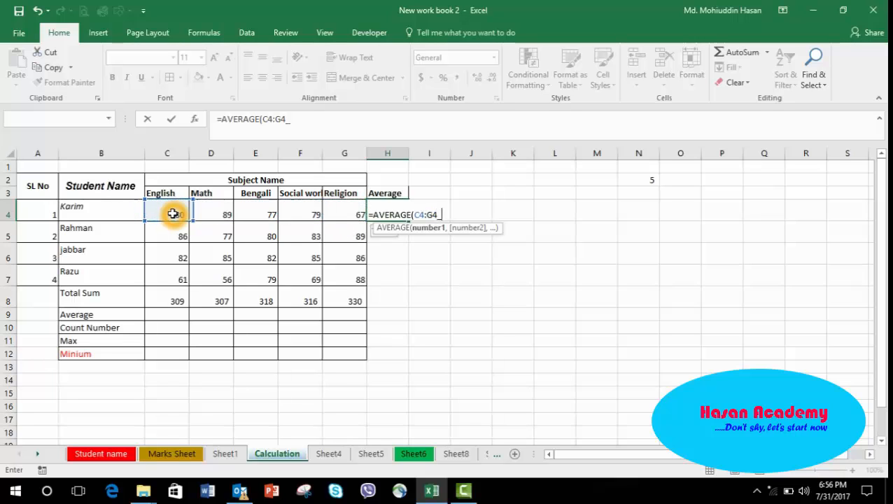
key(BackSpace)
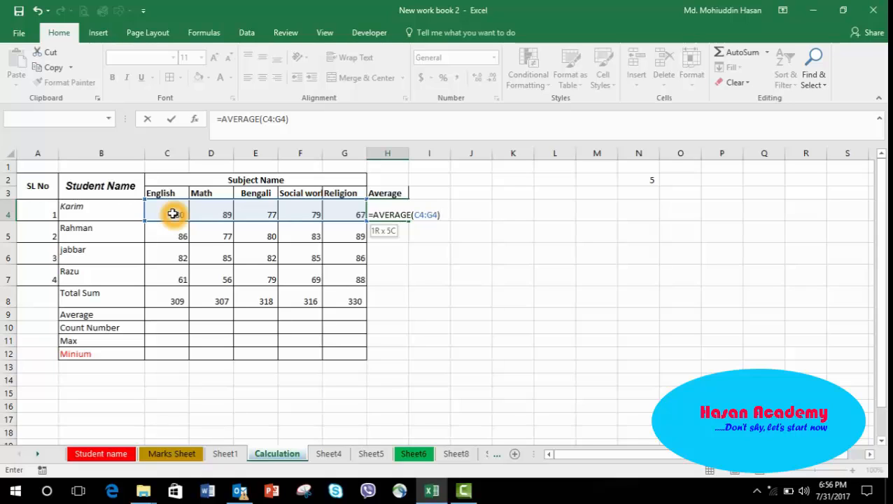
key(Return)
Delete Karim's average and insert an AutoSum total of his five marks in its place.
key(Up)
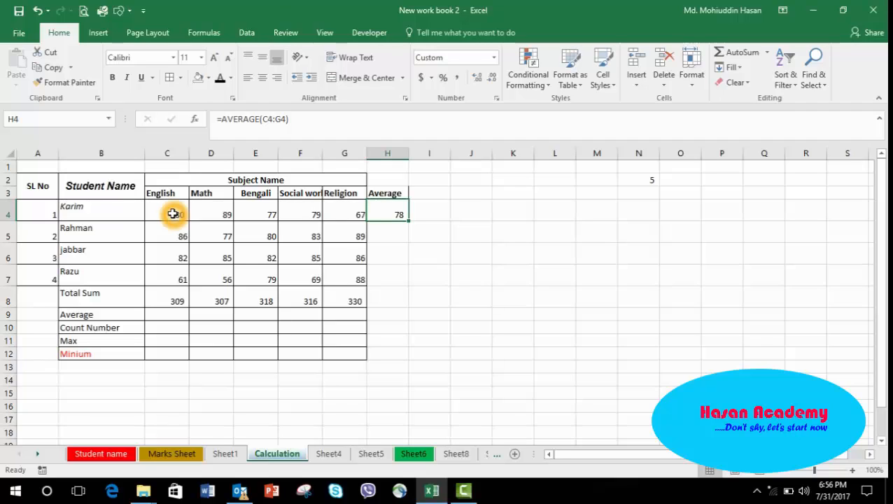
key(BackSpace)
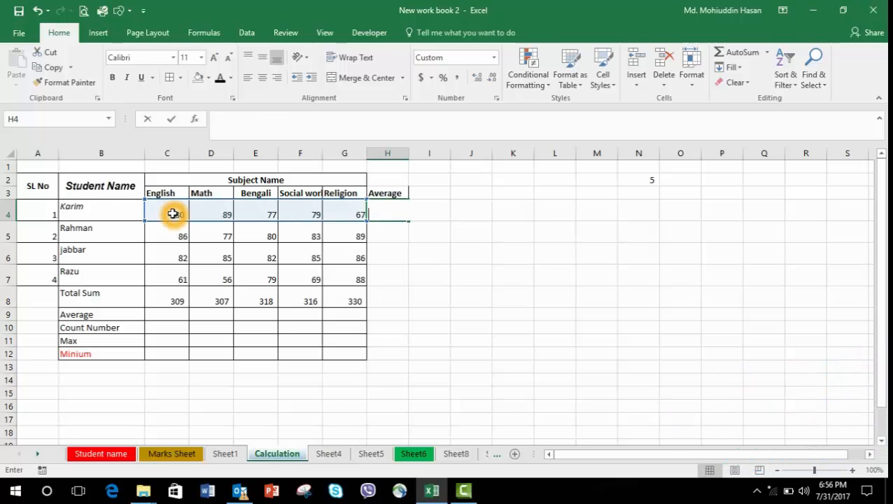
click(454, 250)
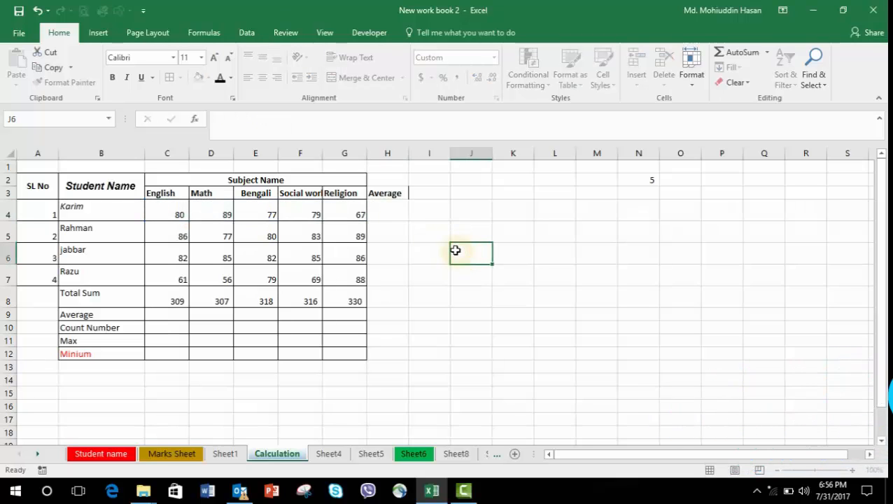
click(387, 208)
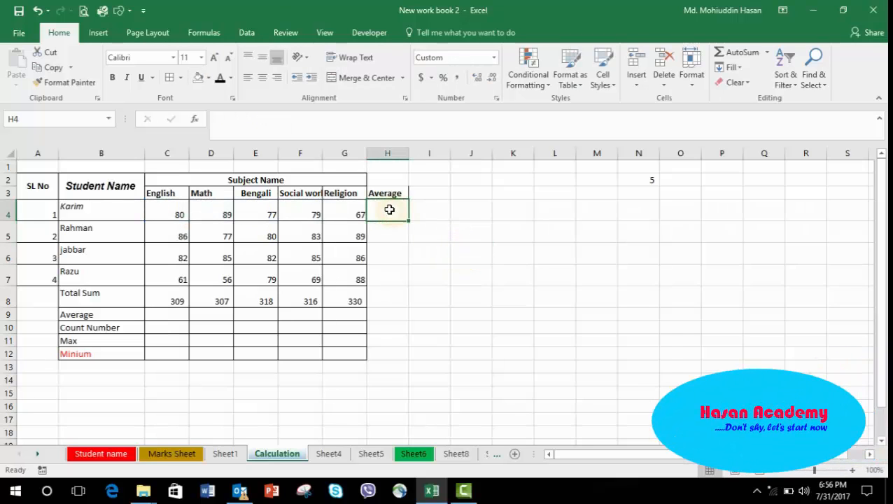
click(747, 54)
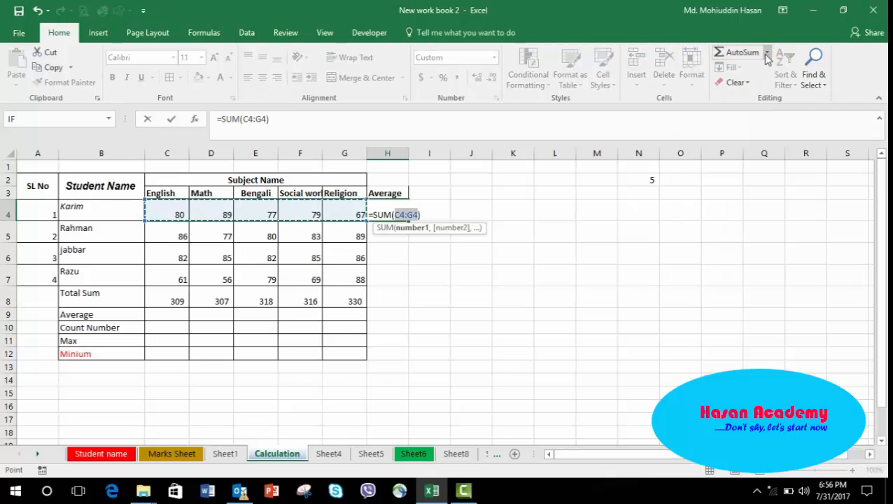
click(767, 54)
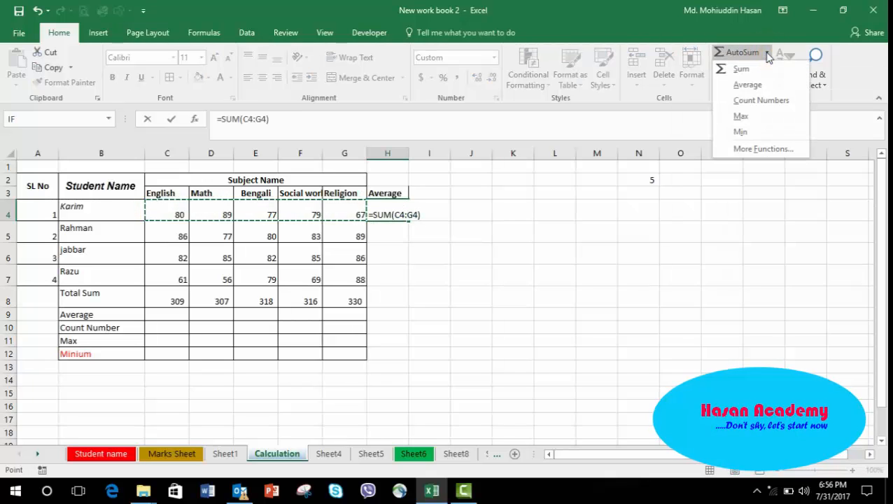
click(754, 84)
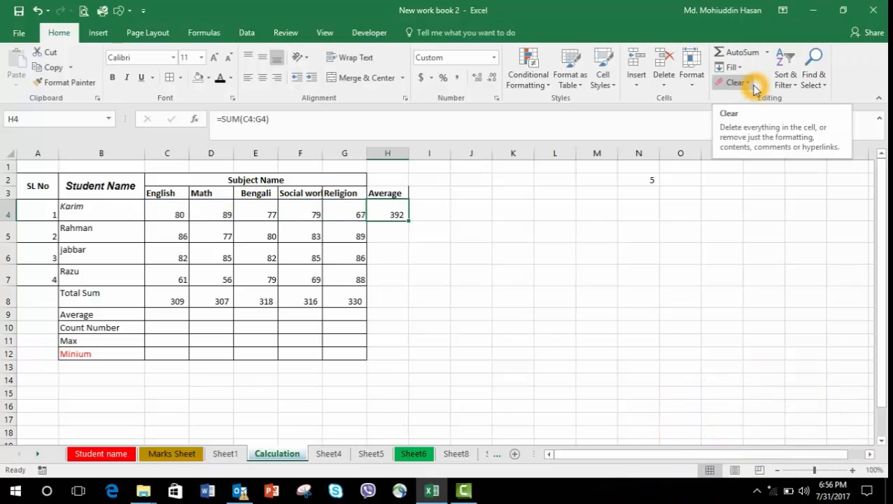
Clear the AutoSum total from Karim's Average cell.
click(390, 210)
click(389, 211)
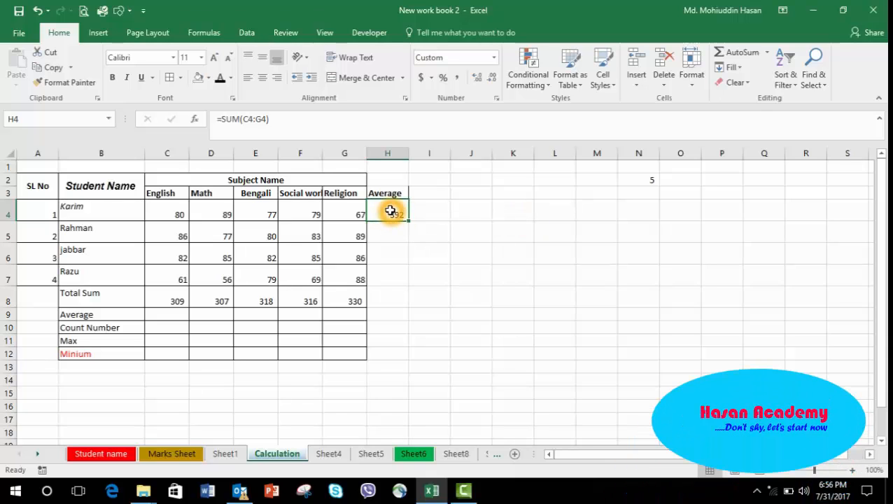
key(Home)
key(Right)
key(Right)
key(Right)
key(Right)
key(Right)
key(Right)
key(Right)
double_click(390, 210)
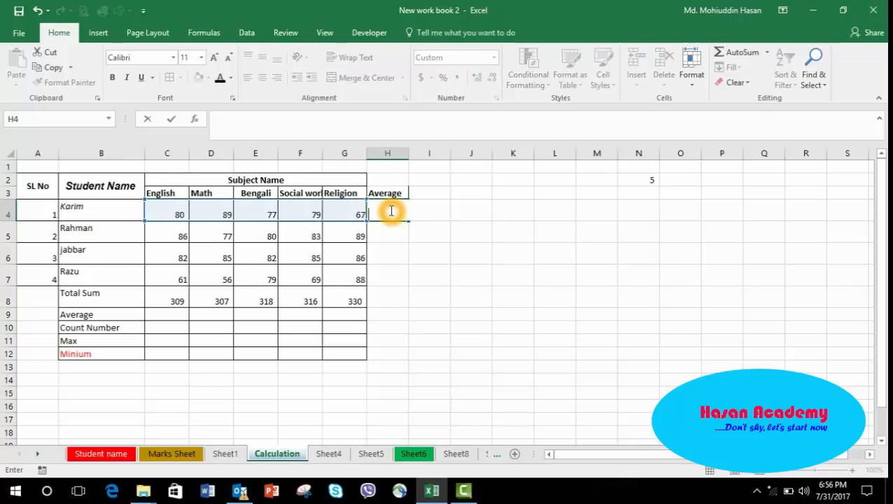
click(456, 263)
click(378, 212)
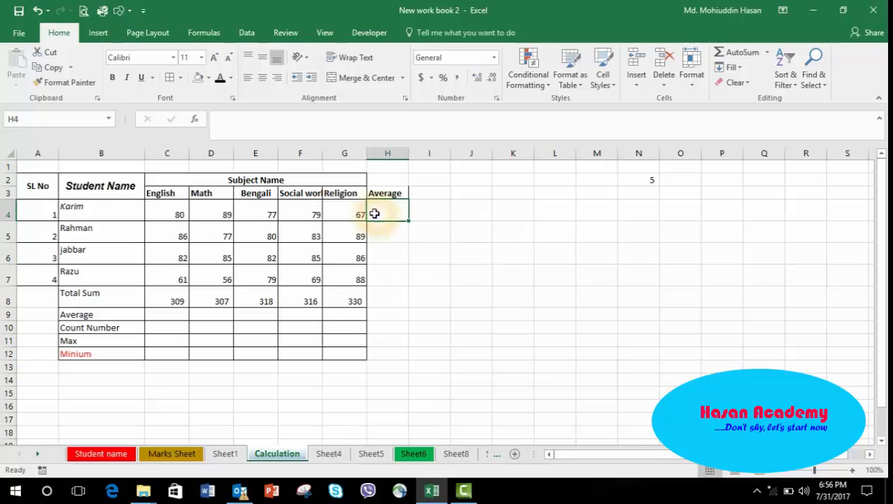
Insert Karim's average with AutoSum's Average function over his marks C4:G4.
click(767, 55)
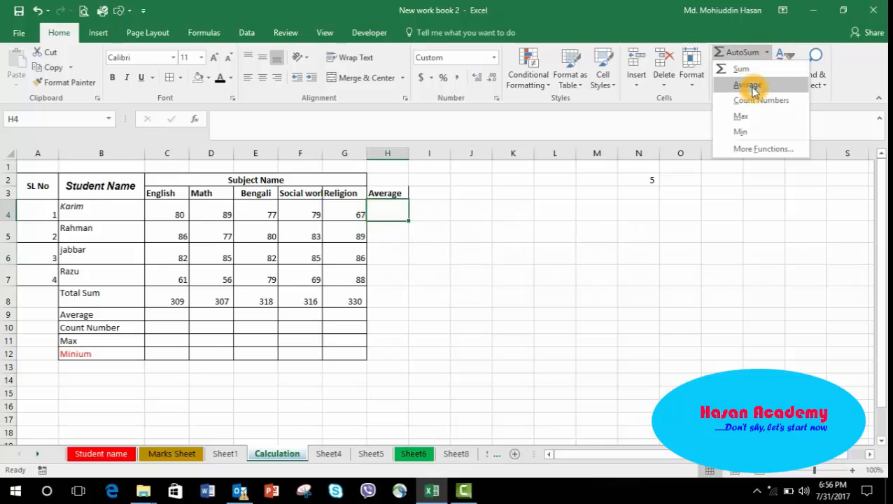
click(749, 85)
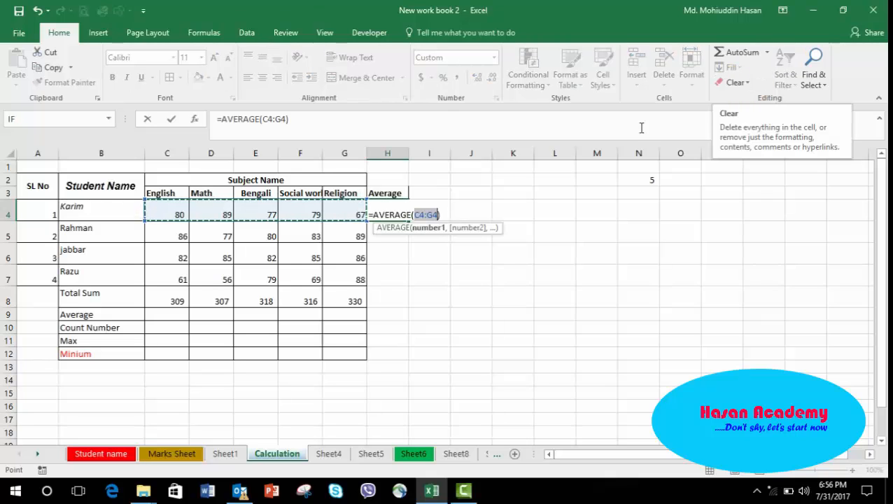
key(Return)
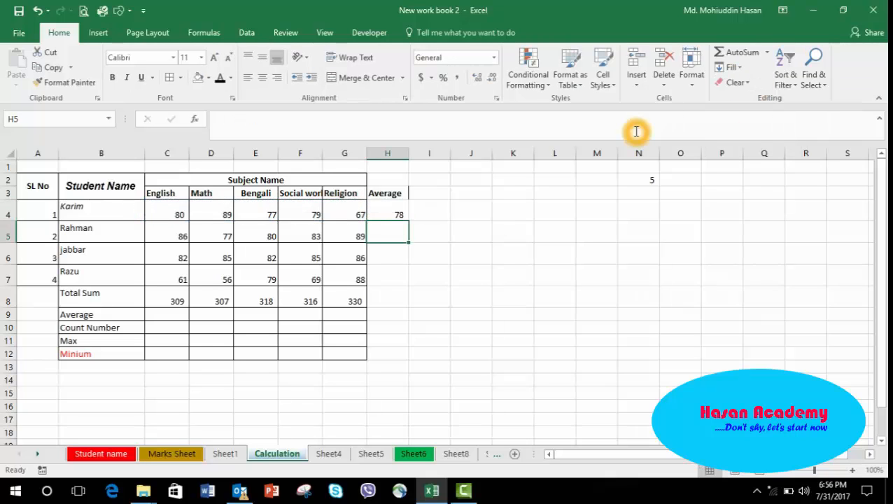
Fill Karim's average formula down the Average column to Razu's row and review each copied formula.
click(383, 217)
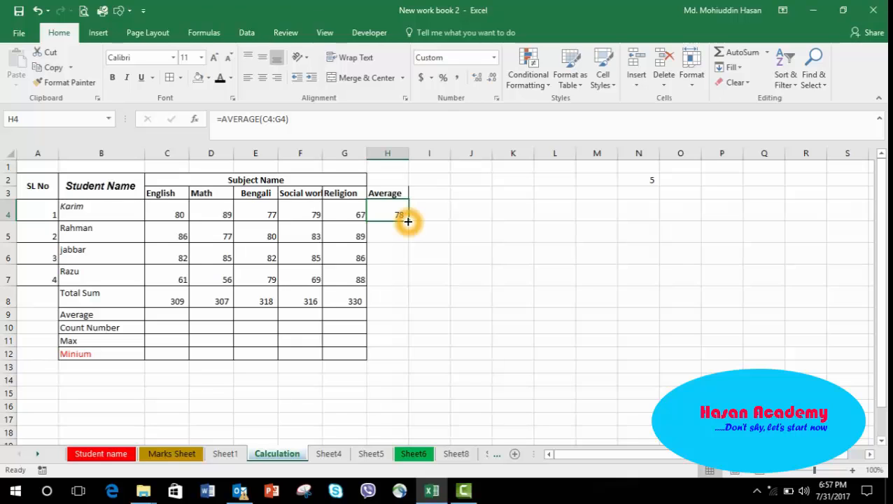
drag(406, 219, 402, 286)
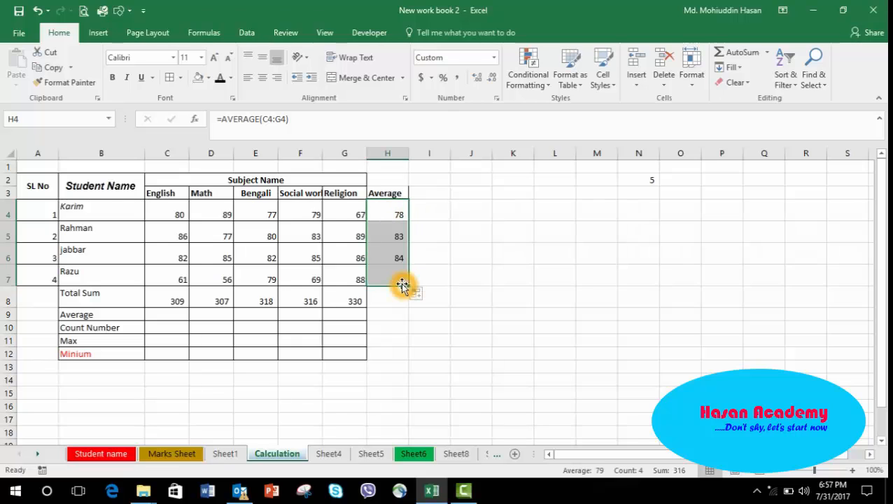
click(393, 224)
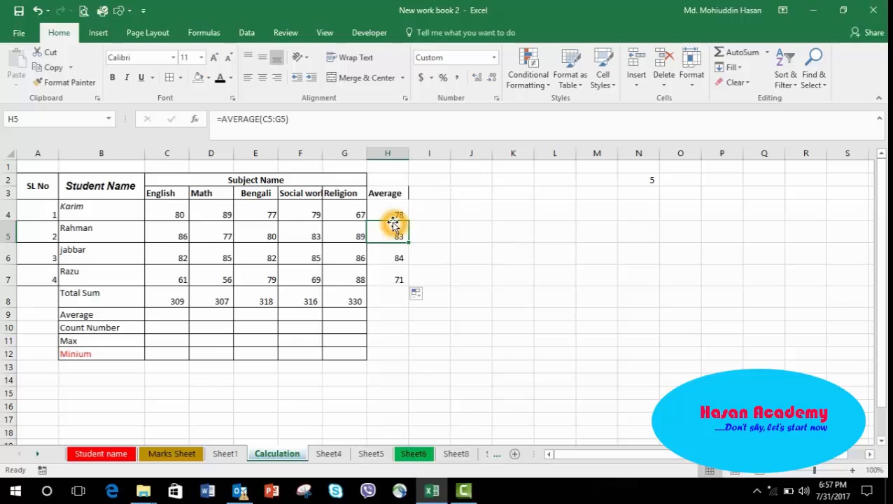
key(Down)
key(Down)
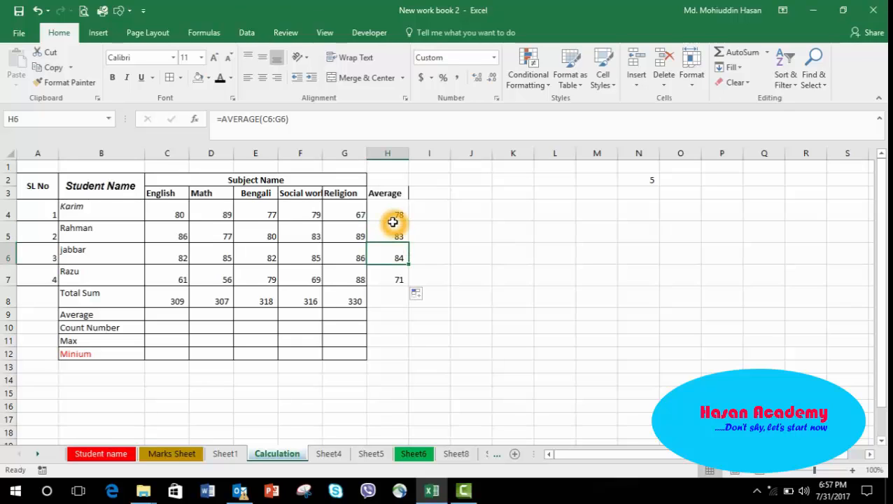
key(Up)
key(Up)
key(Up)
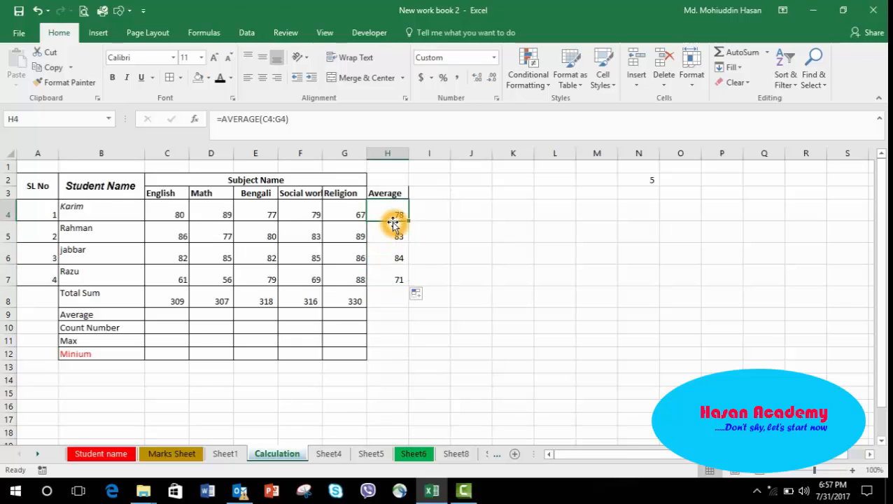
Undo that fill and copy the average formula down the Average column through Razu's row again.
key(ctrl+z)
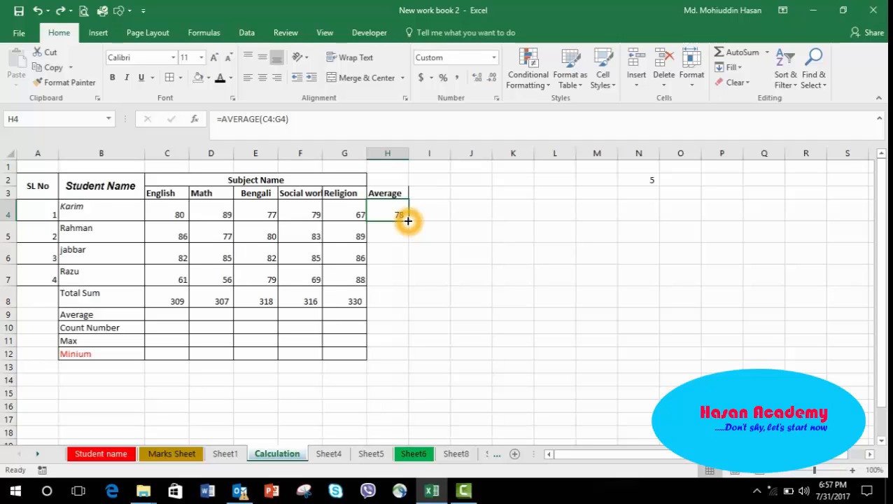
drag(408, 221, 398, 280)
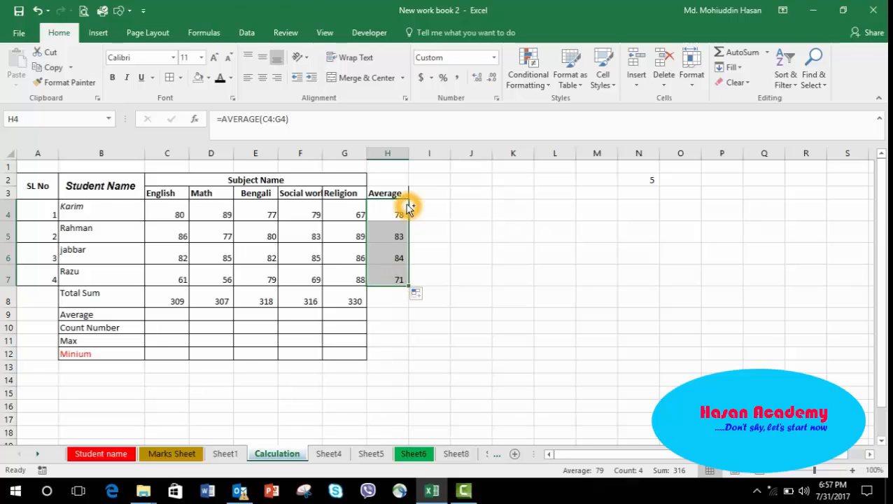
Redo the average fill down the Average column through Razu's row and inspect each copied average formula.
key(ctrl+z)
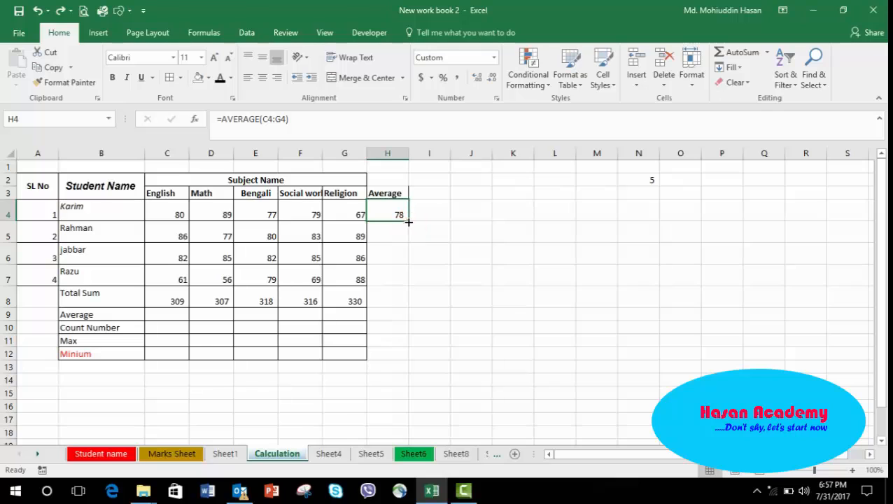
drag(409, 222, 410, 282)
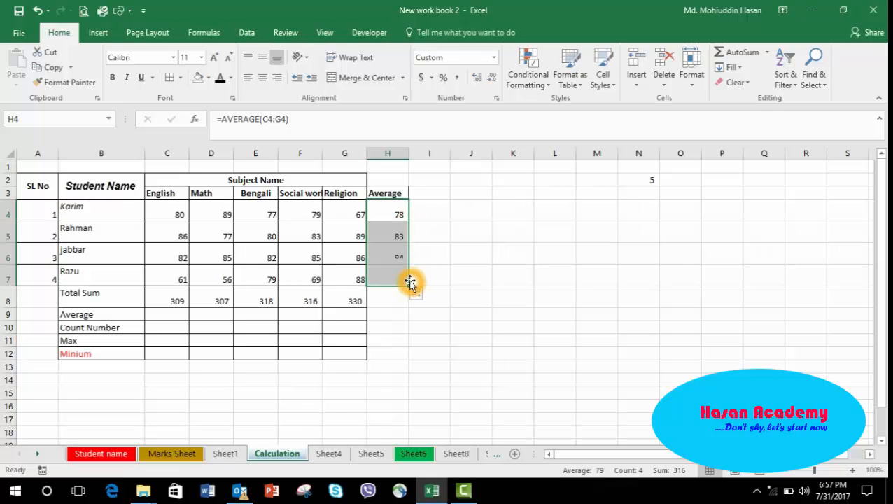
click(394, 236)
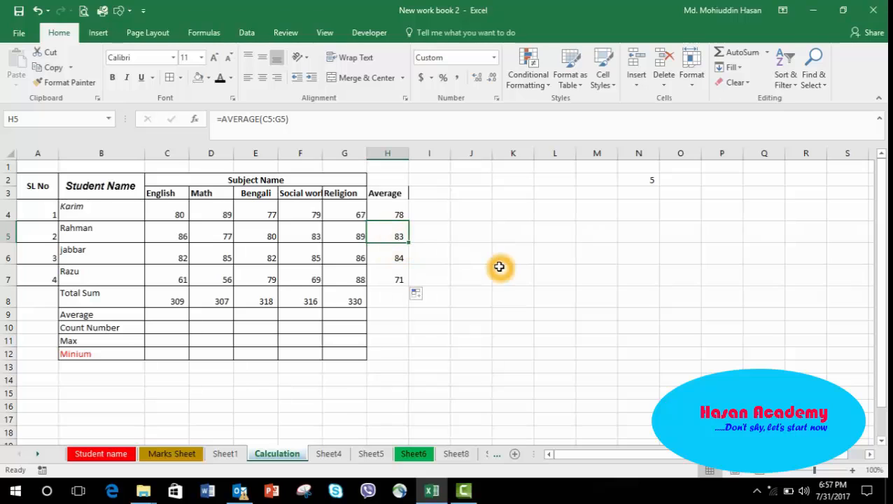
click(395, 255)
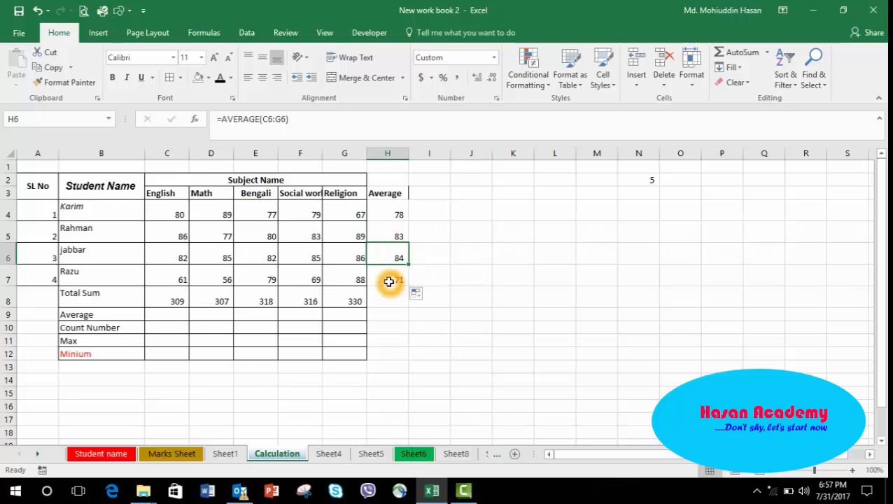
click(388, 281)
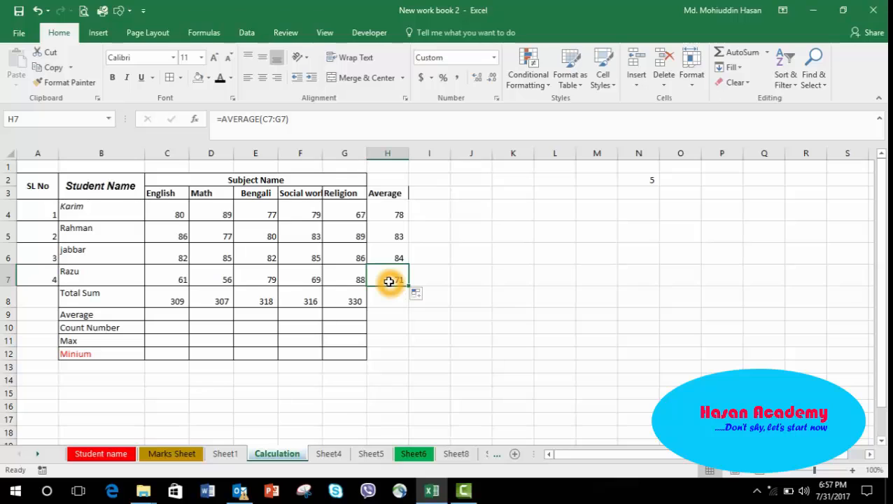
Enter an AVERAGE formula over C4:C7 in the English column's Average cell.
click(168, 313)
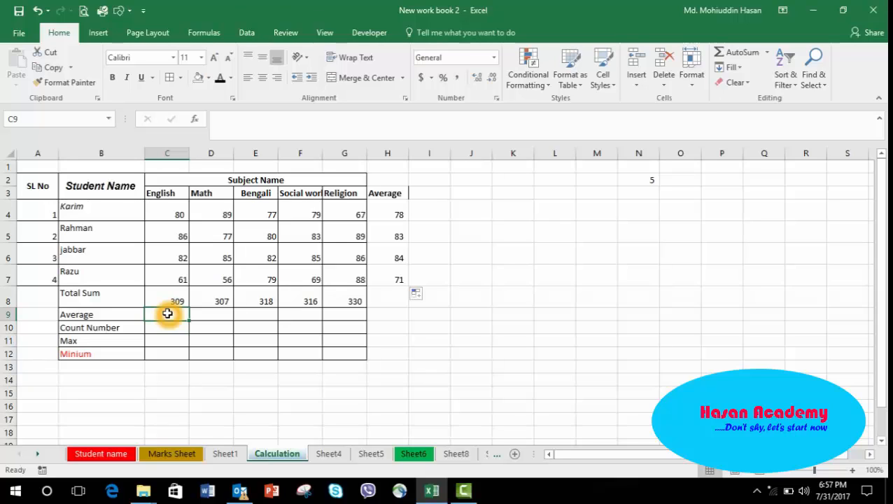
text(=)
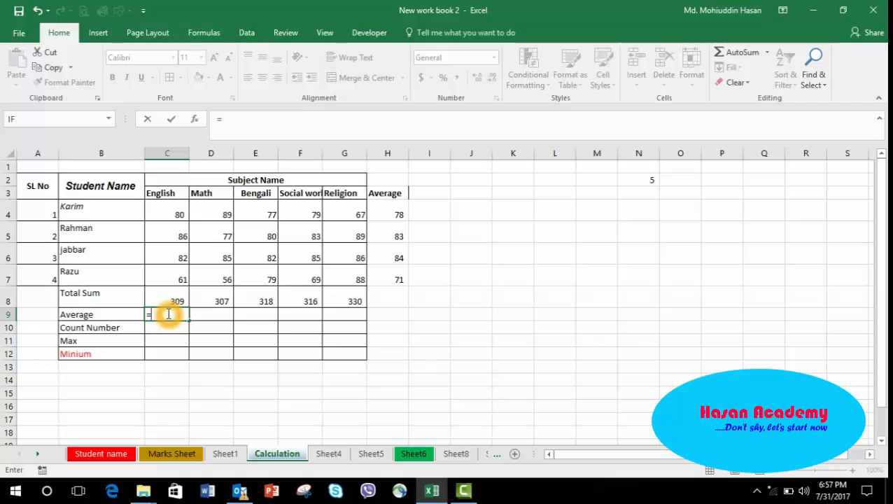
text(av)
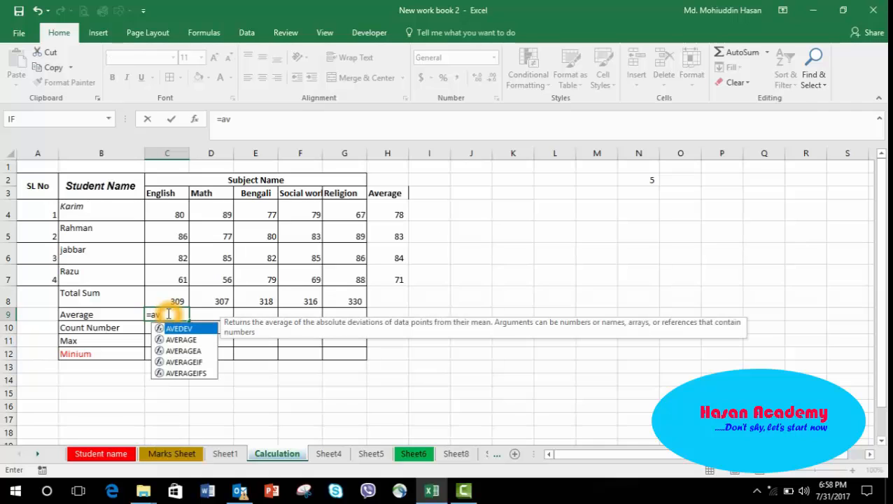
double_click(175, 340)
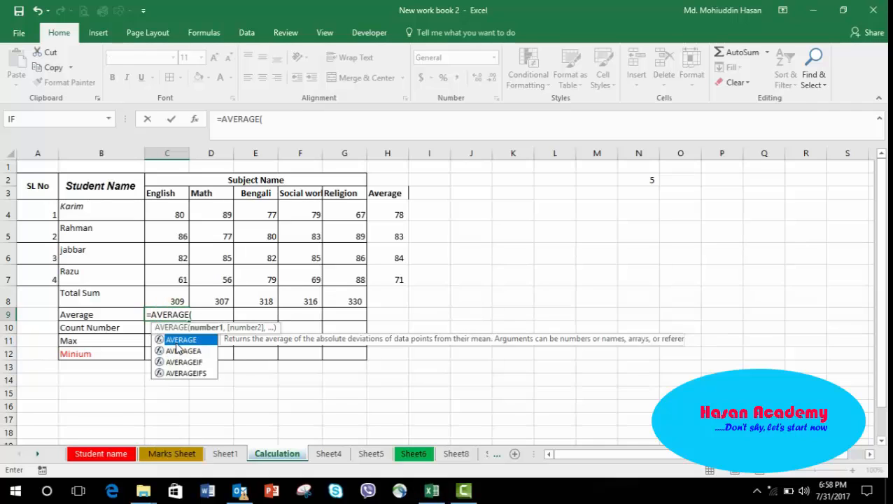
click(177, 212)
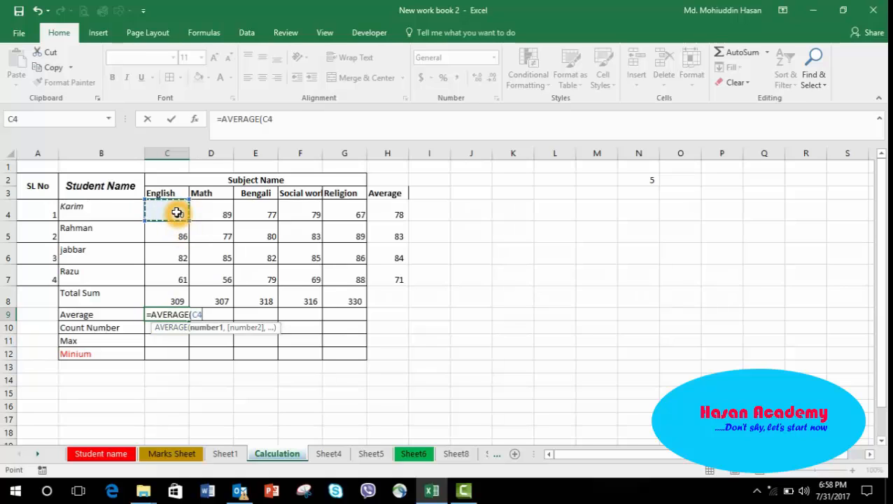
drag(177, 213, 180, 280)
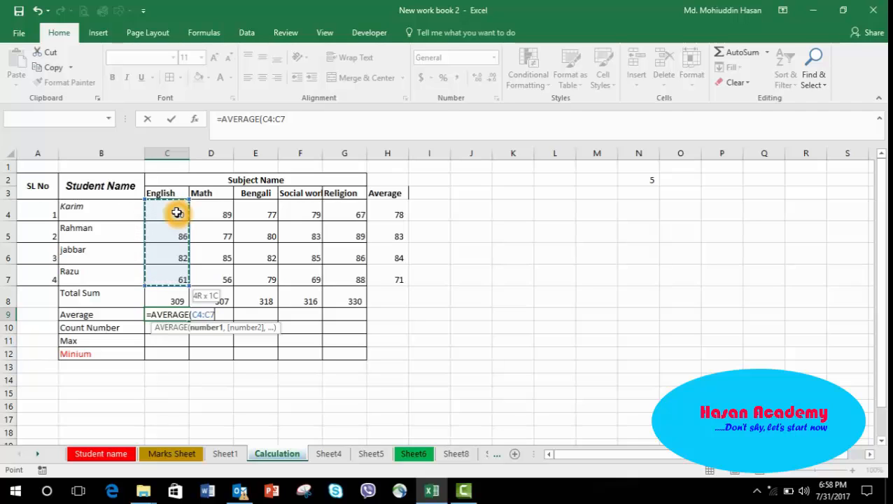
text())
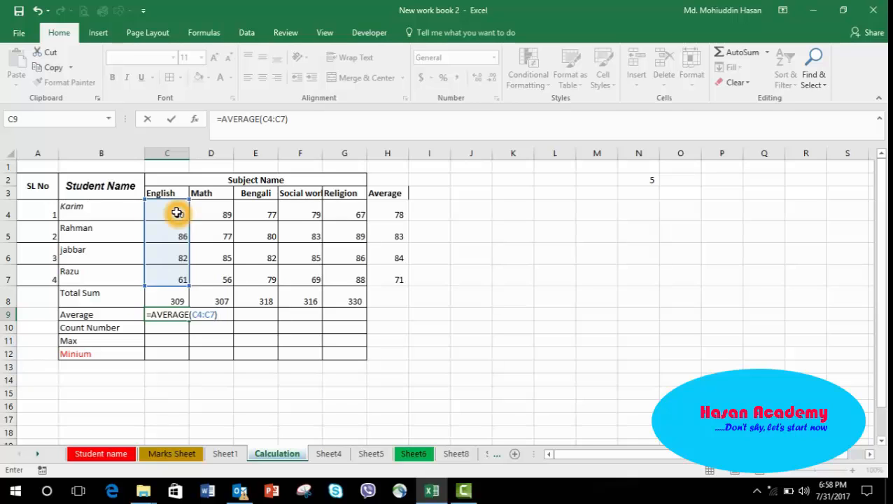
key(Return)
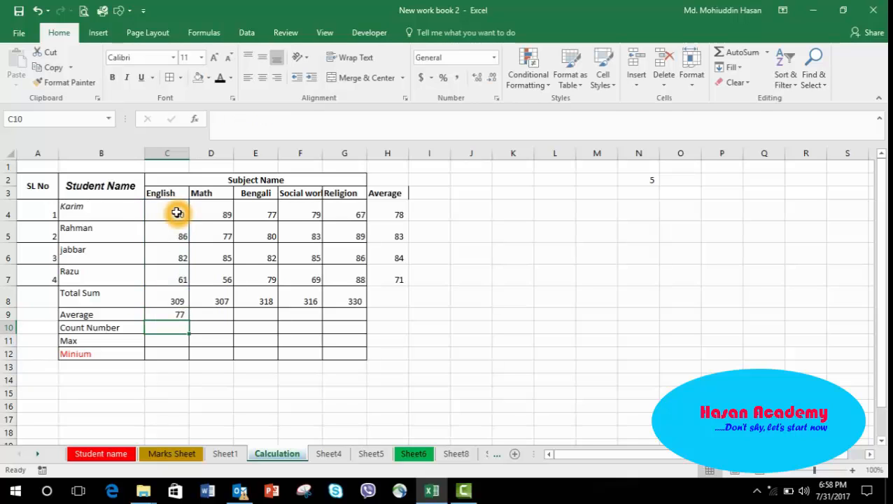
Fill the English average formula across the Average row to the Religion column and check the copied formulas.
click(164, 313)
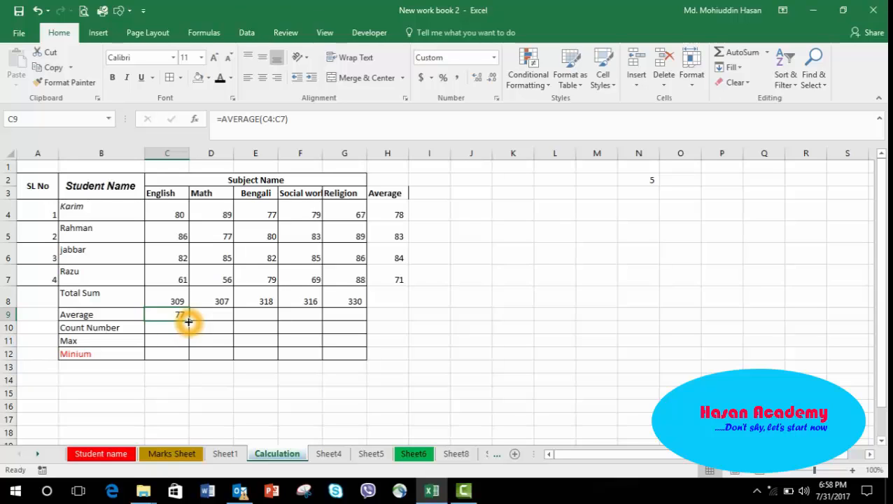
drag(188, 321, 365, 319)
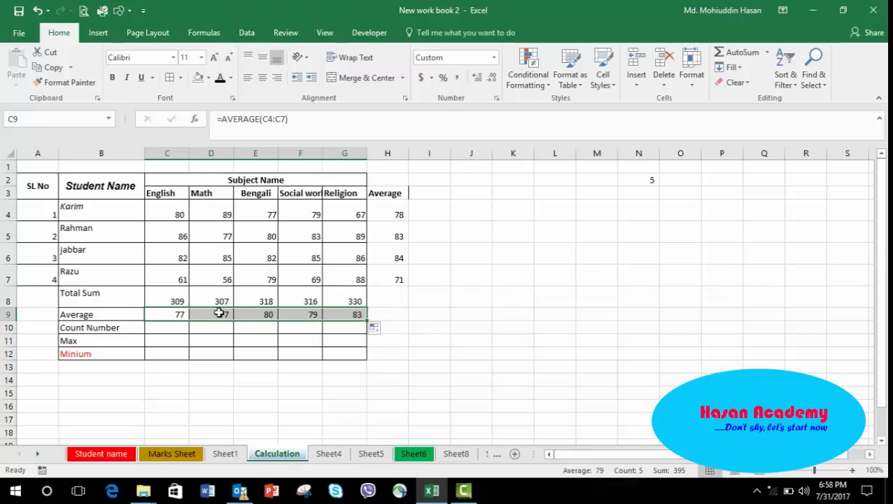
click(219, 315)
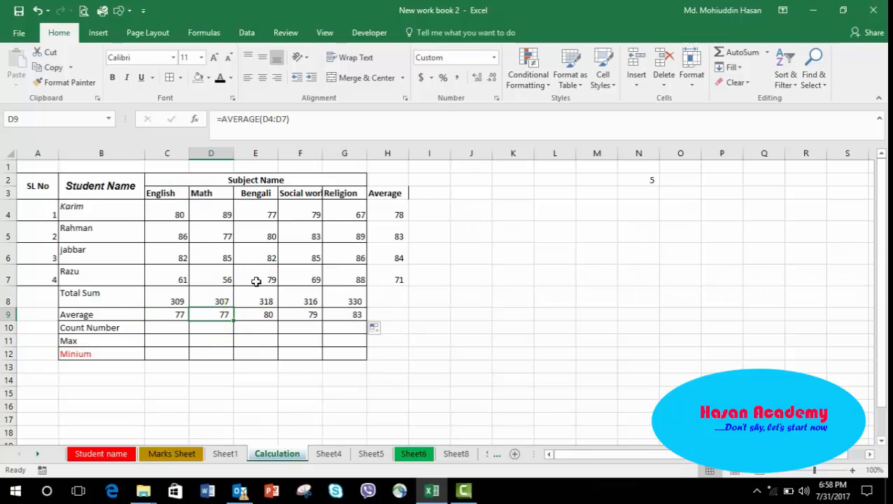
click(259, 320)
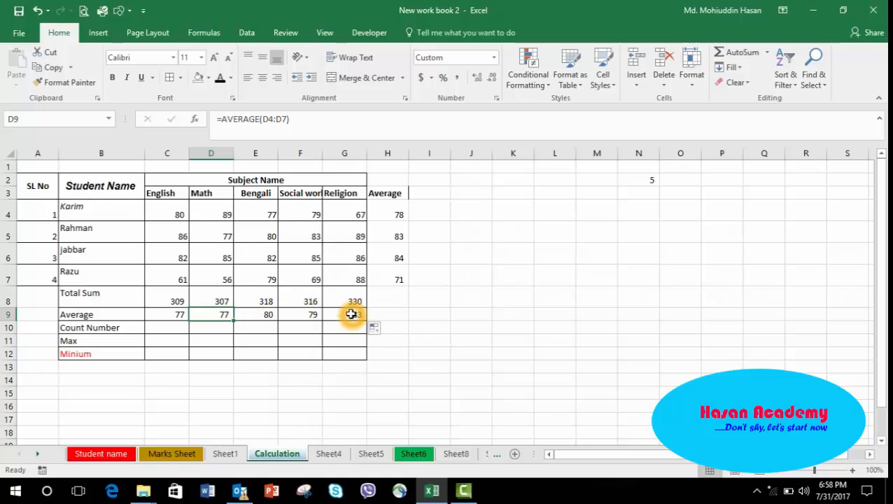
Insert a COUNT formula in the English Count Number cell with AutoSum's Count Numbers, setting its range to C4:C7.
click(160, 329)
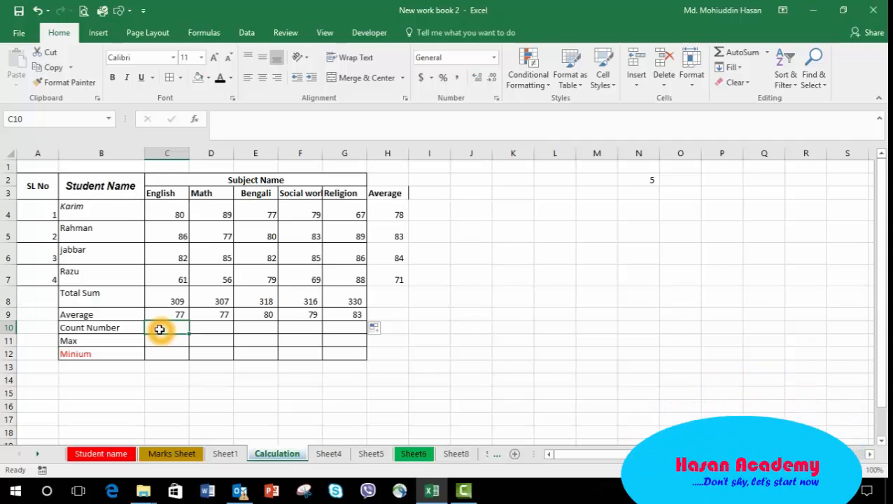
click(169, 219)
drag(168, 219, 169, 279)
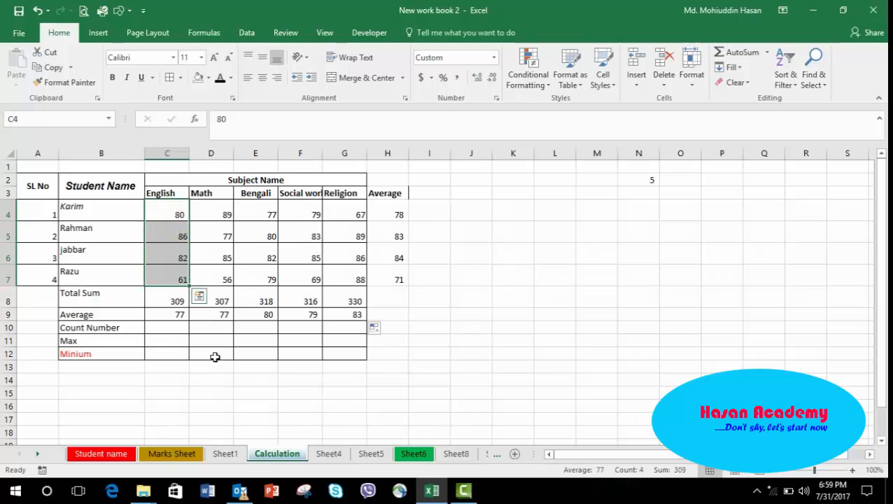
click(163, 329)
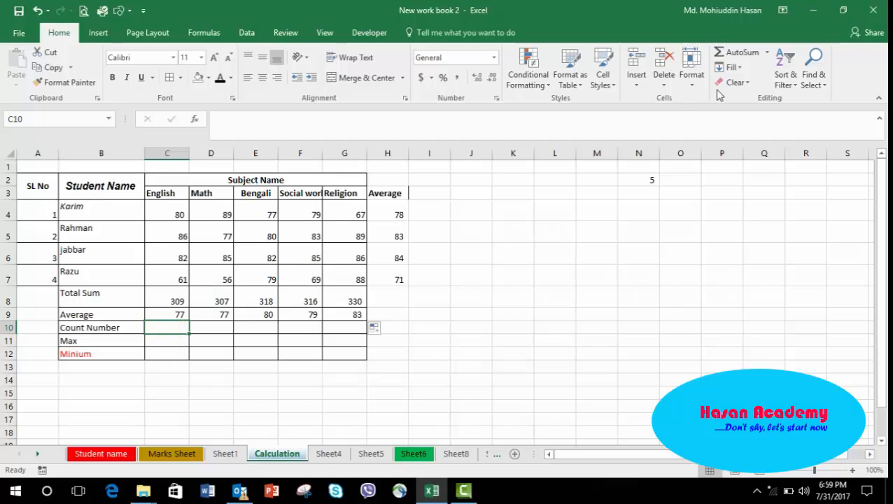
click(769, 53)
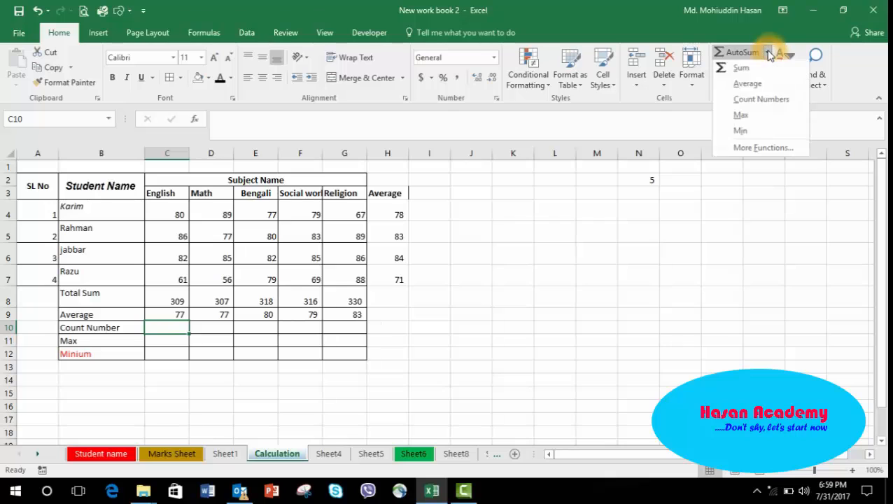
click(745, 102)
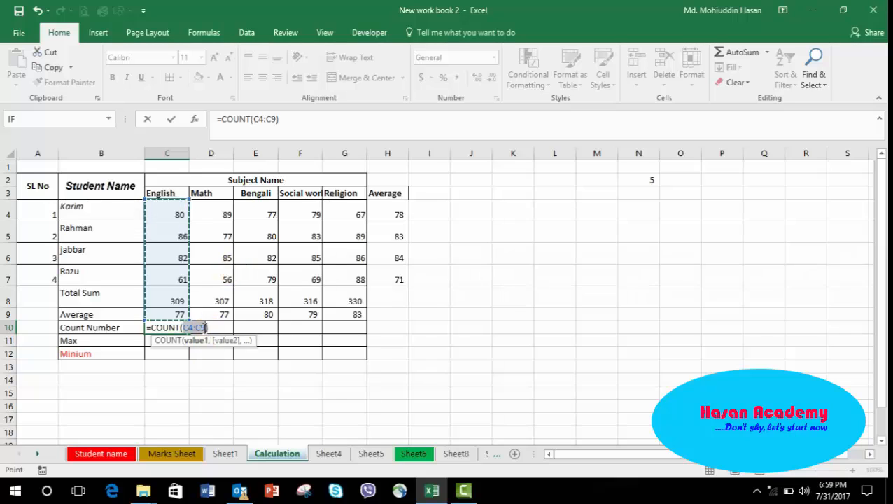
click(199, 327)
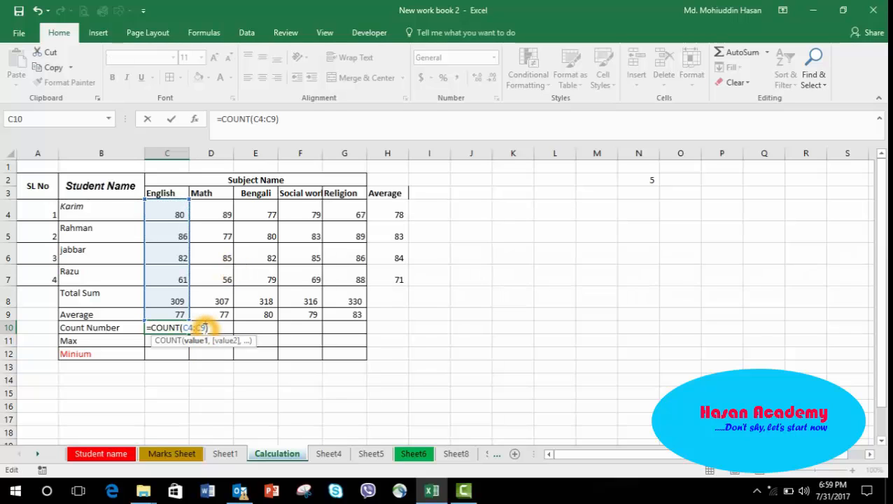
key(BackSpace)
text(7)
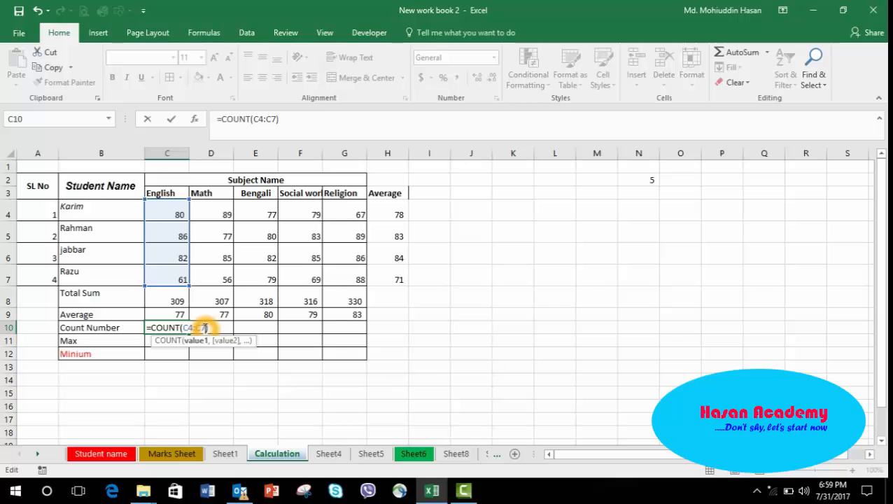
key(Return)
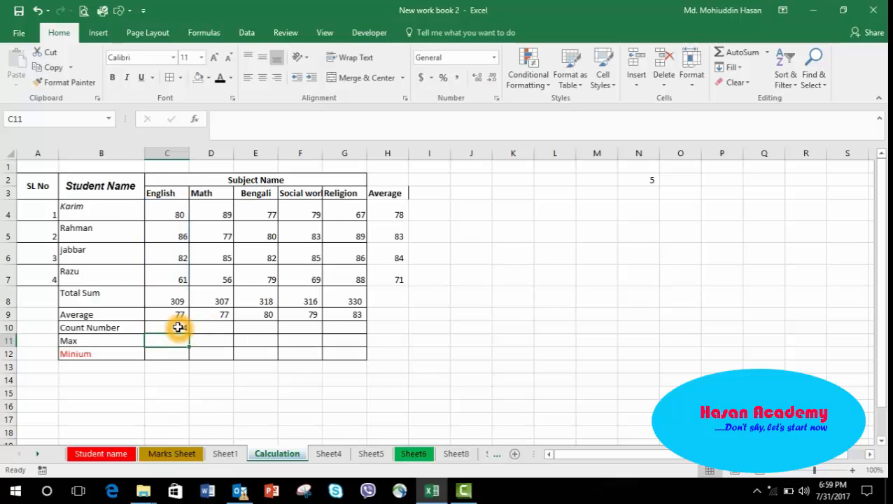
Fill the English count formula across the Count Number row to the Religion column.
click(178, 327)
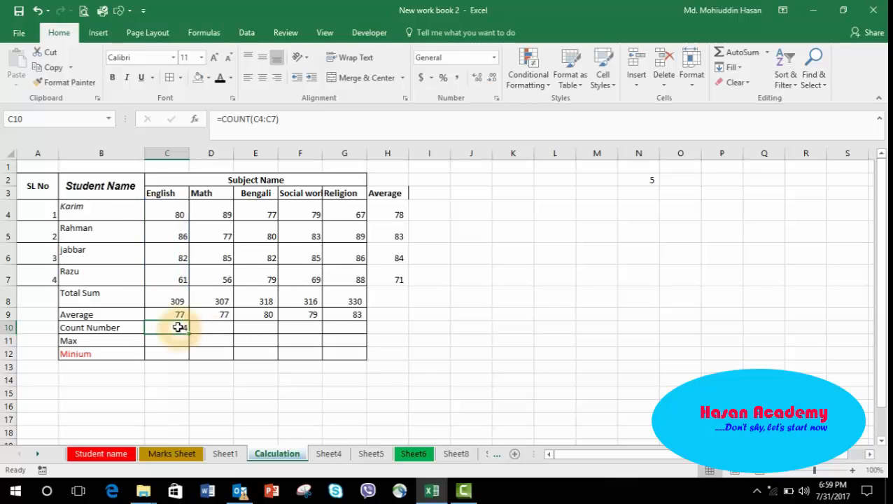
click(163, 207)
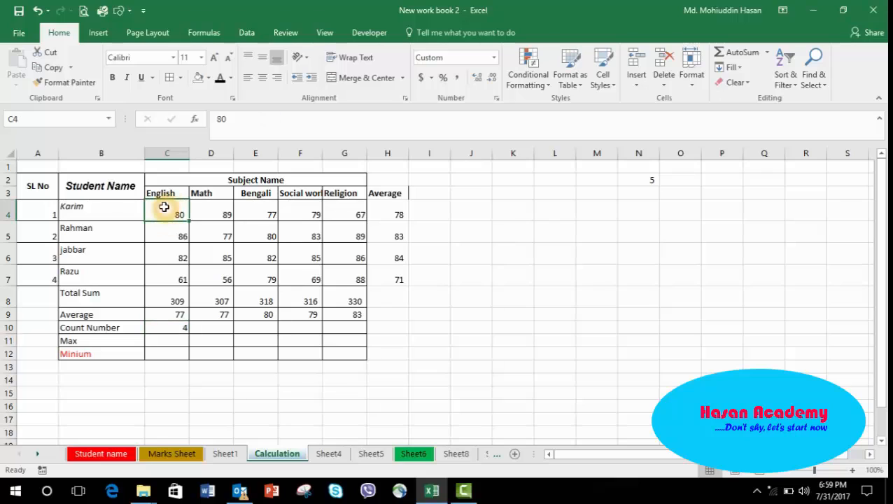
click(175, 328)
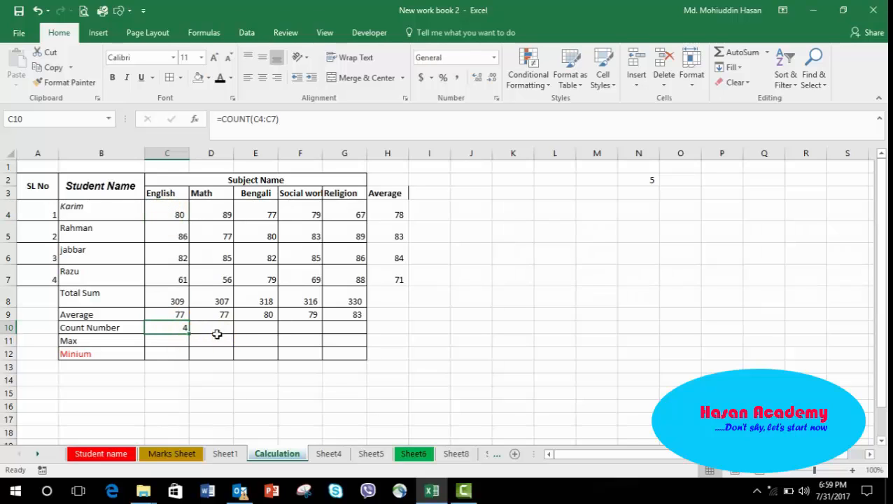
click(186, 335)
drag(190, 334, 353, 329)
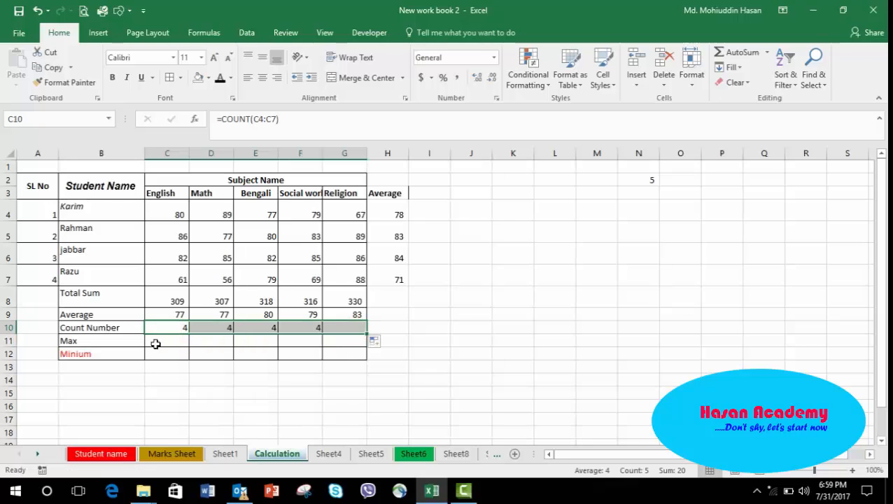
Insert a MAX formula in the English Max cell using AutoSum's Max, setting its range to C4:C7.
click(166, 339)
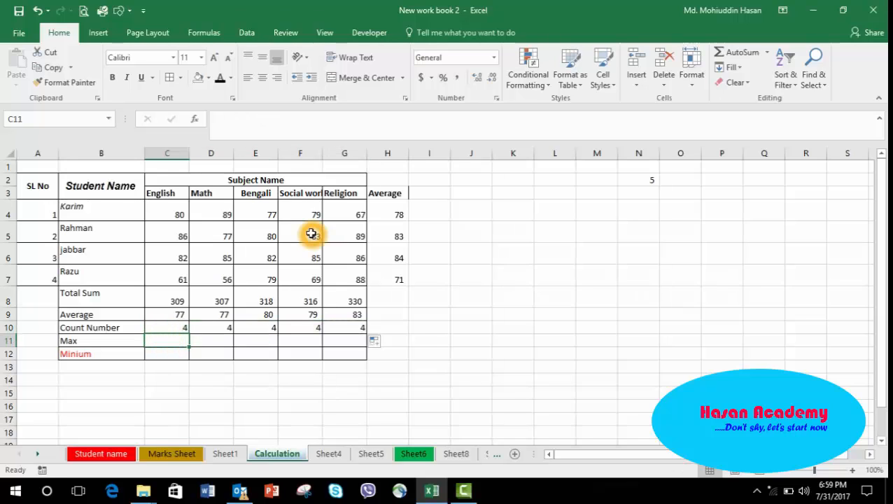
click(767, 56)
click(767, 56)
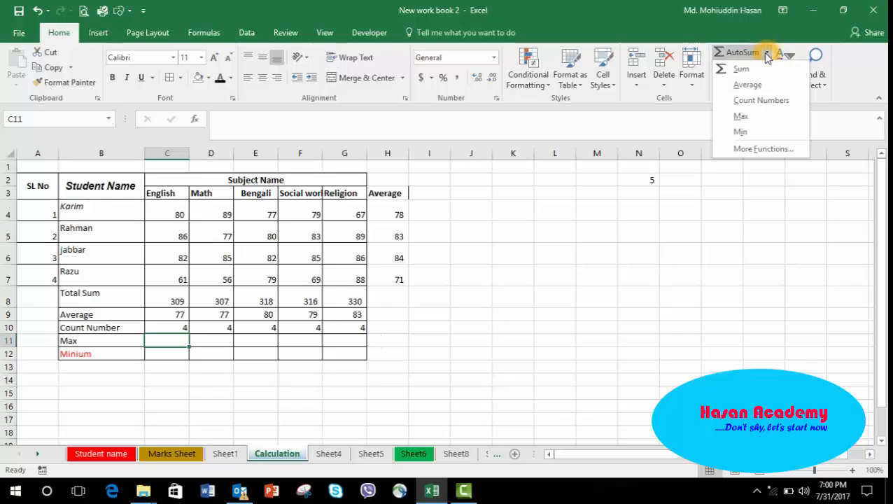
click(742, 117)
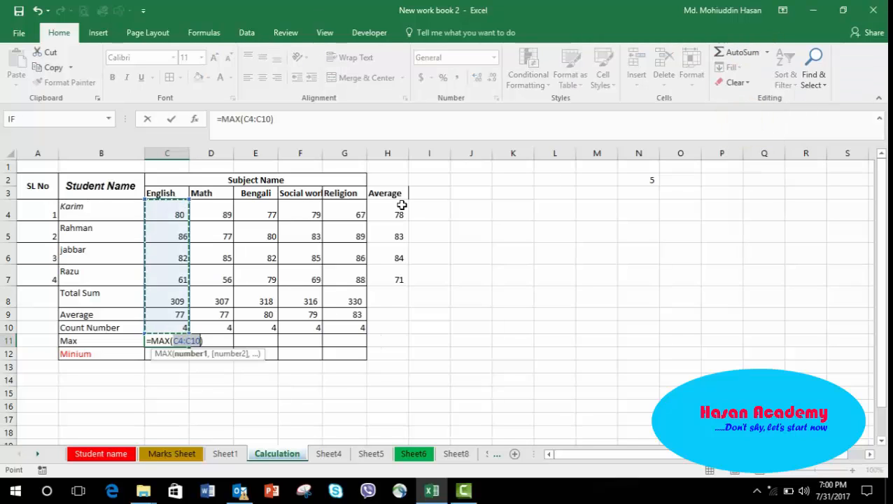
click(270, 119)
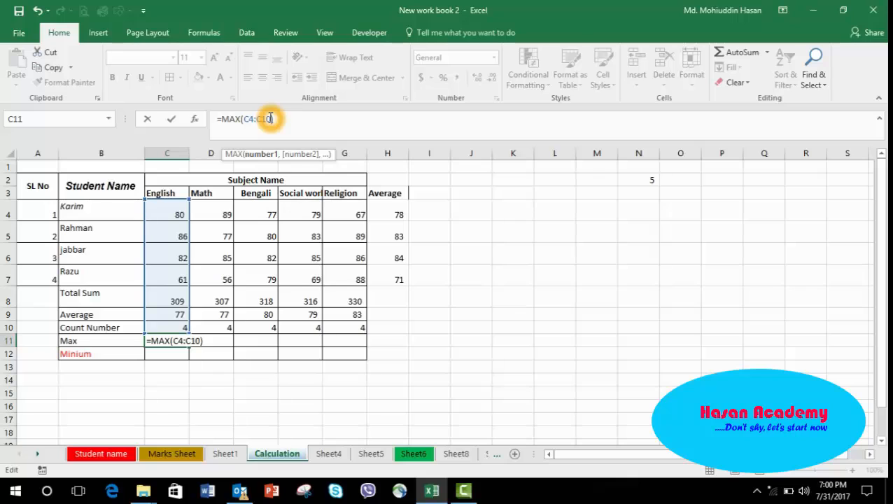
key(BackSpace)
key(BackSpace)
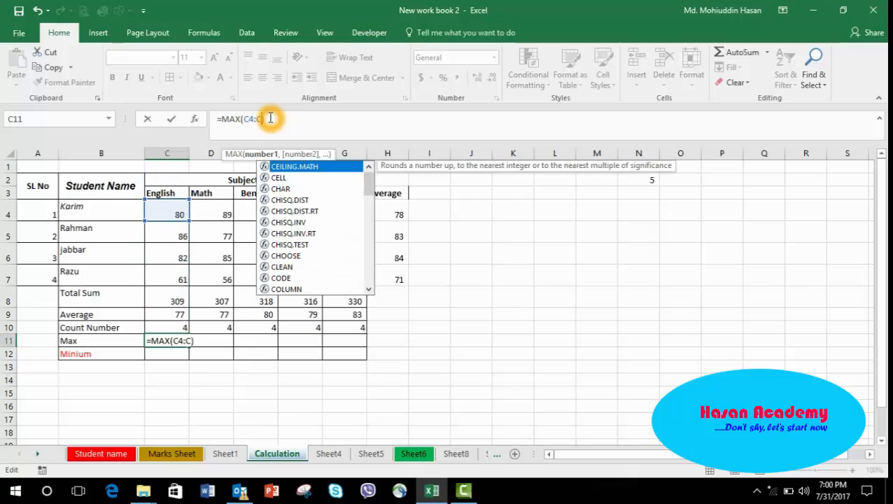
text(7)
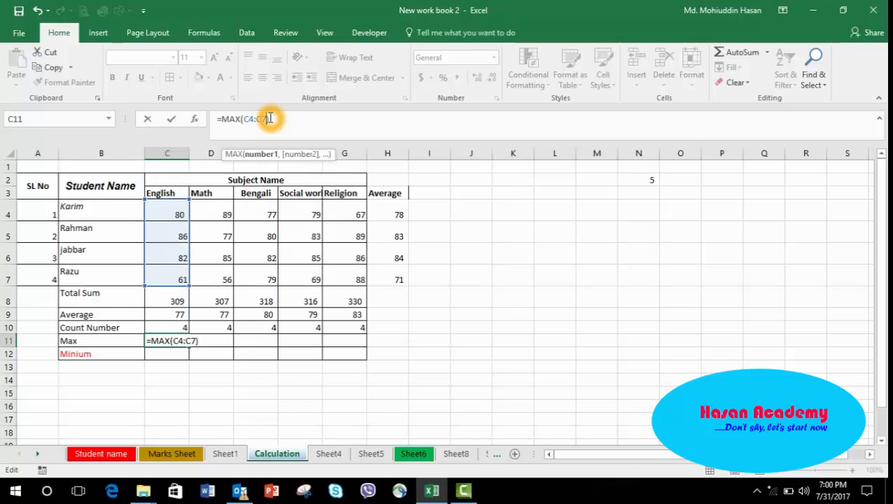
key(Return)
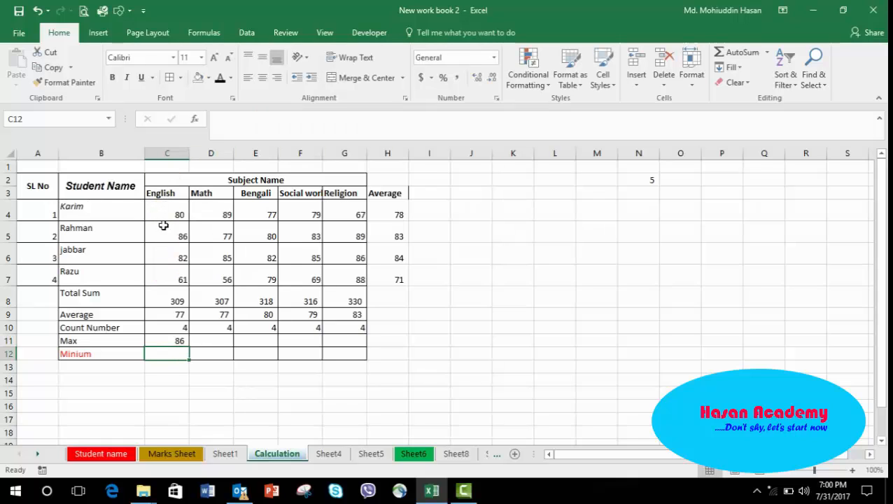
Fill the English max formula across the Max row to the Religion column and check the copied formulas.
click(167, 339)
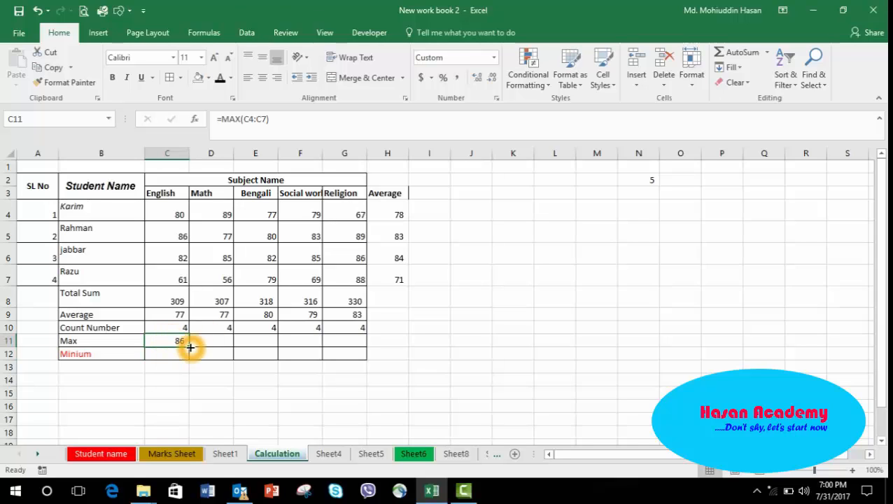
drag(191, 347, 353, 342)
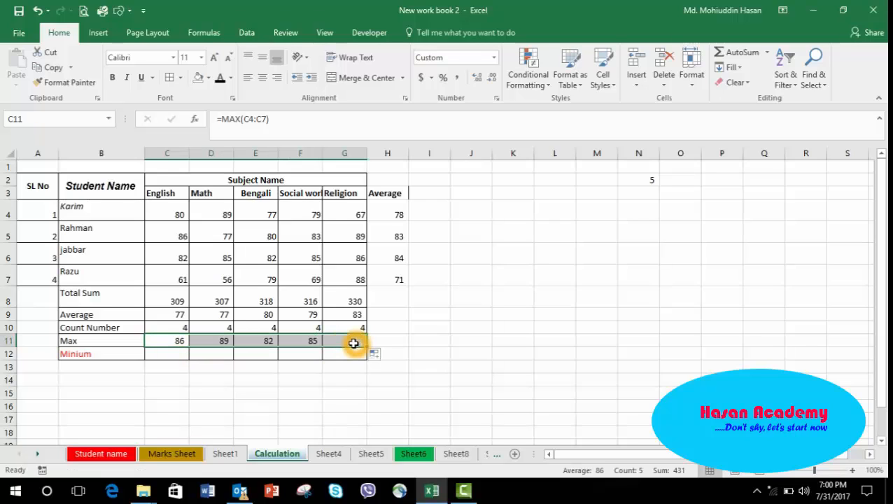
click(214, 342)
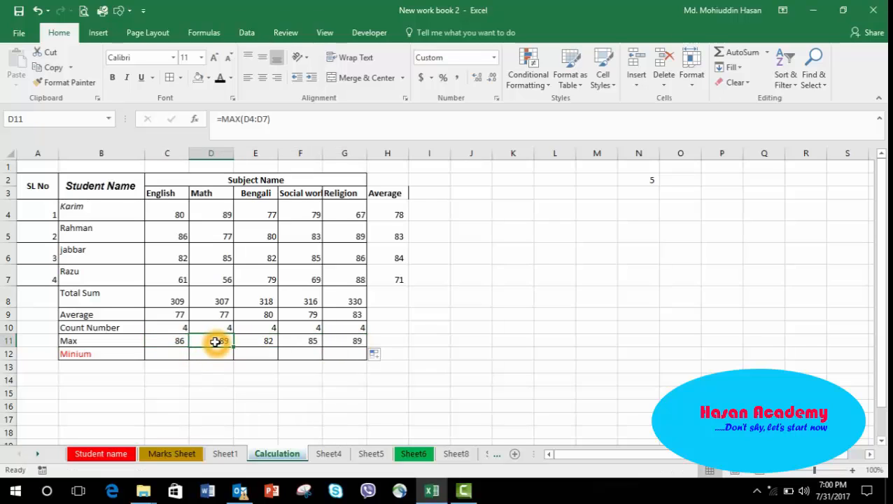
click(262, 339)
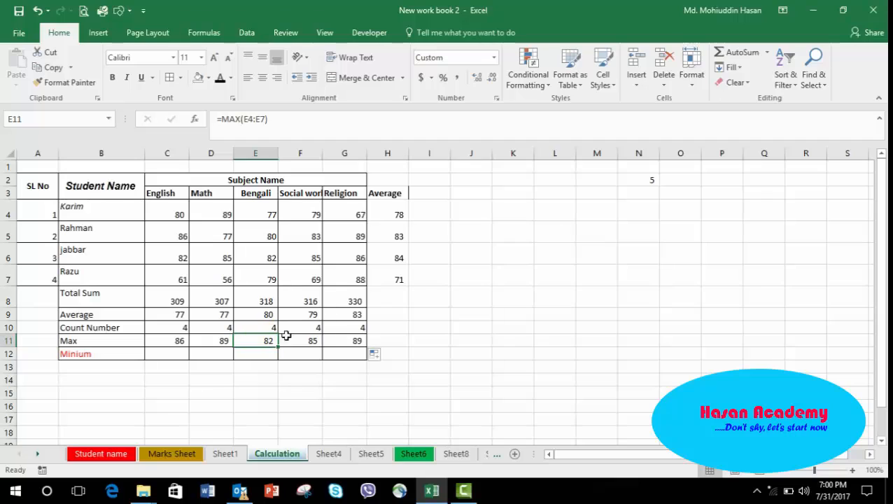
click(297, 340)
click(349, 340)
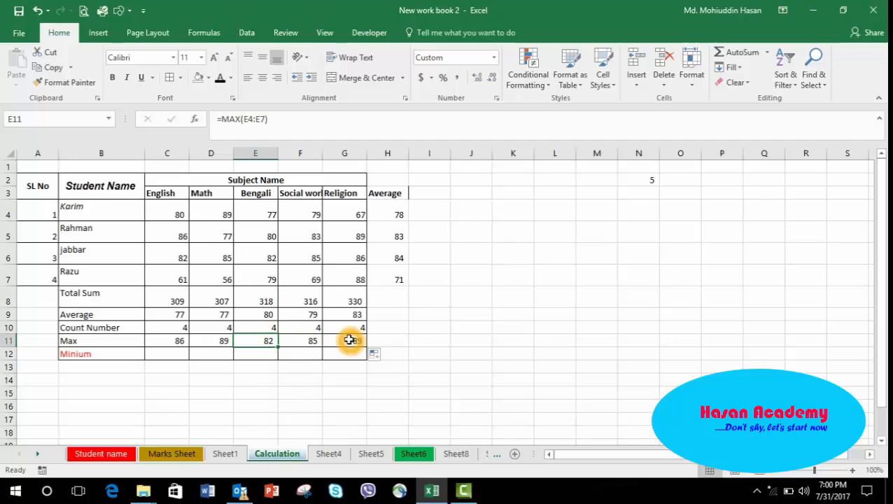
click(349, 340)
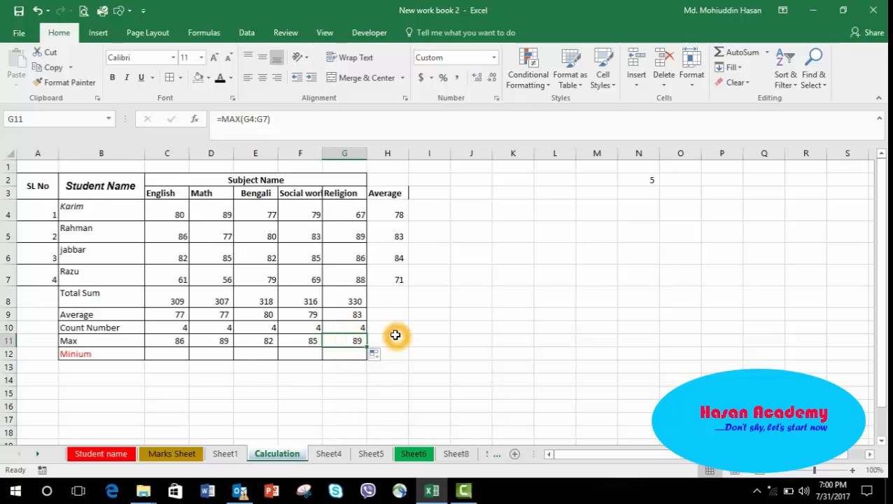
Insert a MIN formula in the English Minium cell using AutoSum's Min, setting its range to C4:C7.
click(167, 351)
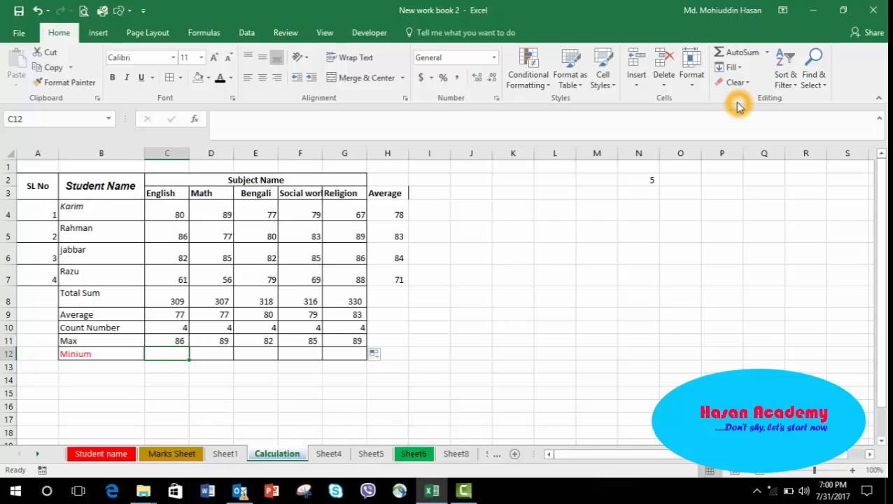
click(768, 54)
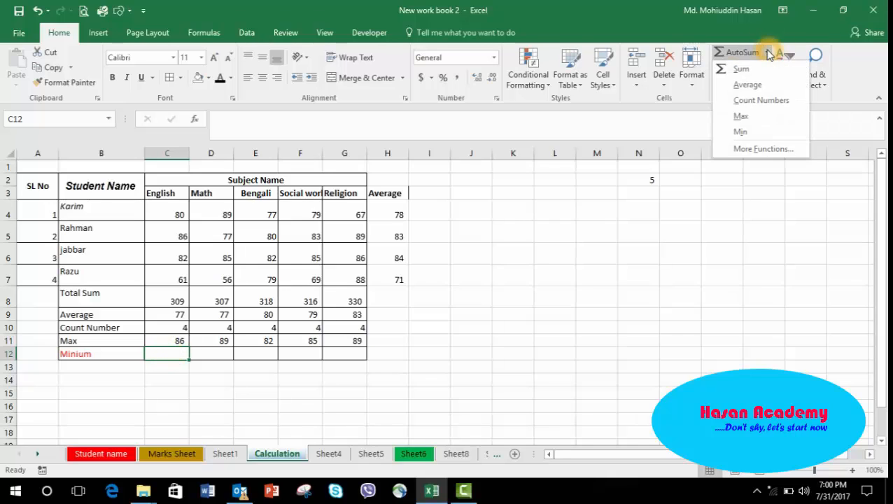
click(739, 133)
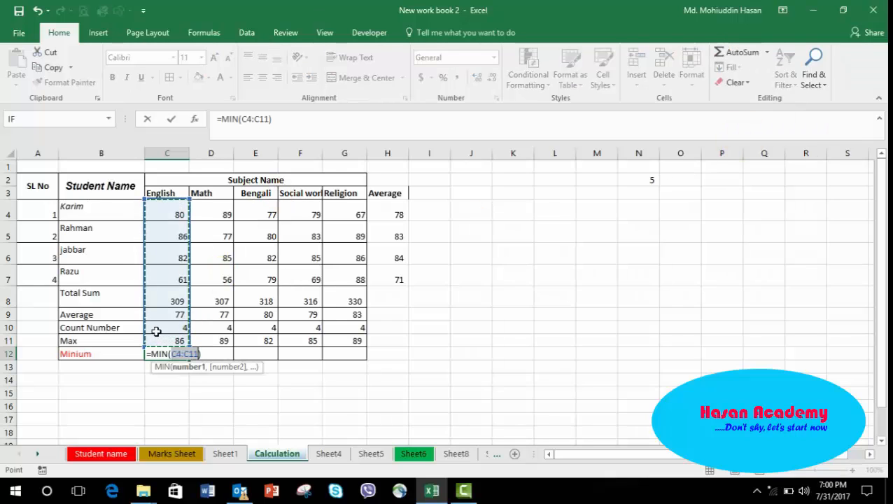
click(270, 118)
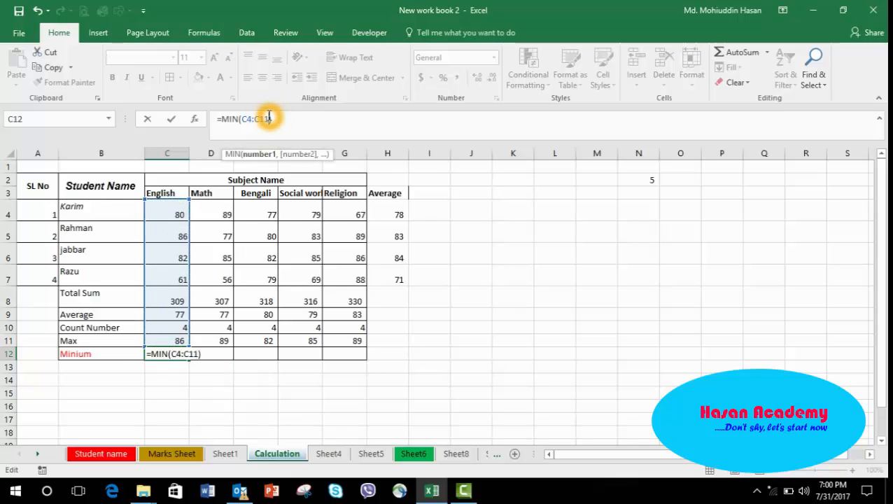
key(BackSpace)
key(BackSpace)
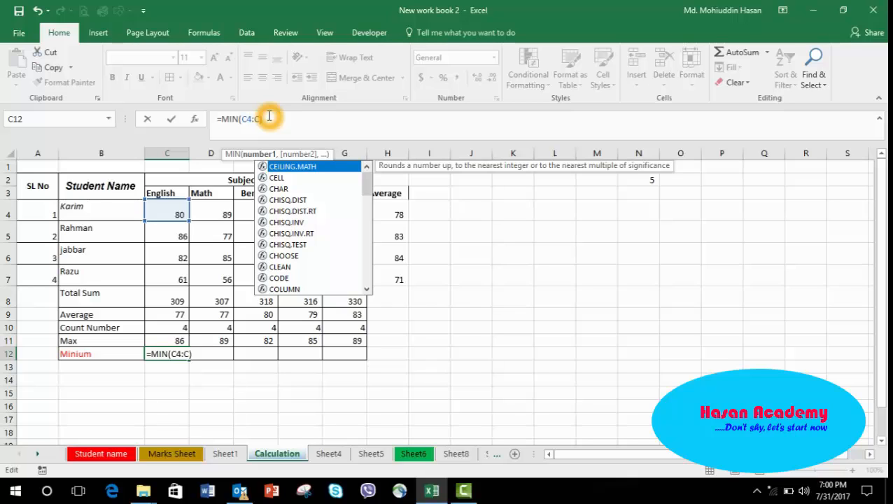
text(7)
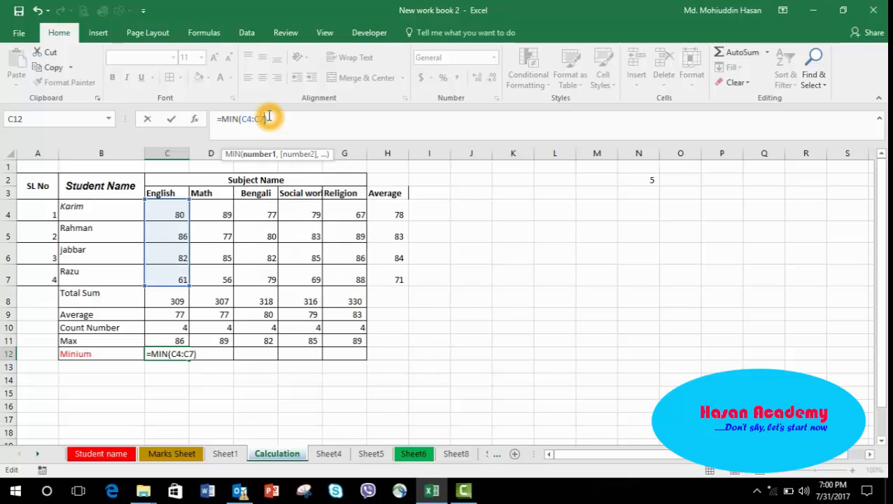
key(Return)
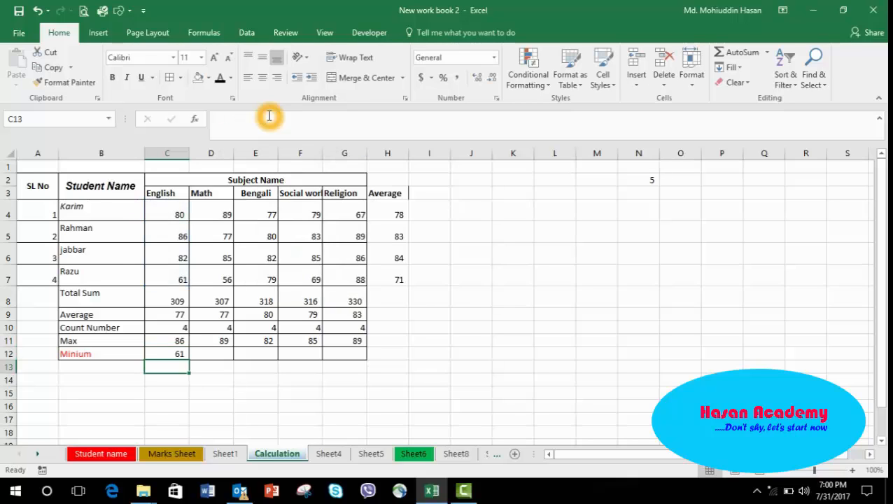
Fill the English minimum formula across the Minium row to the Religion column and check the copied formulas.
click(161, 353)
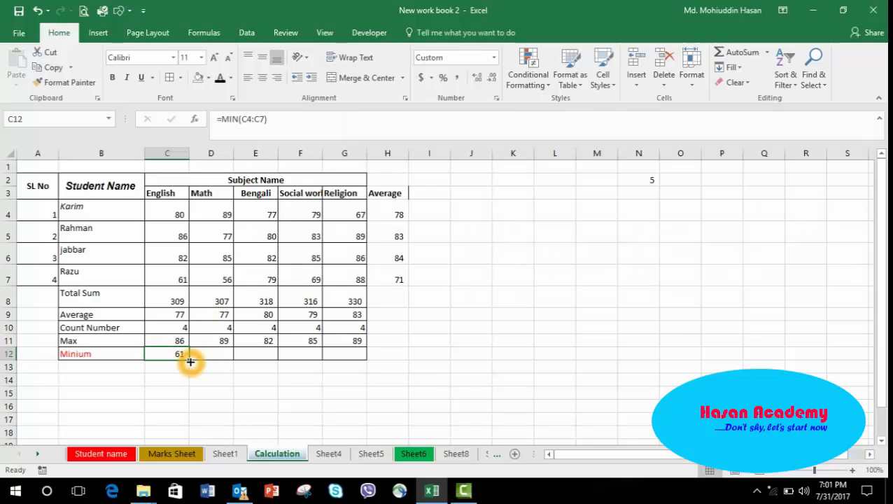
drag(188, 359, 349, 354)
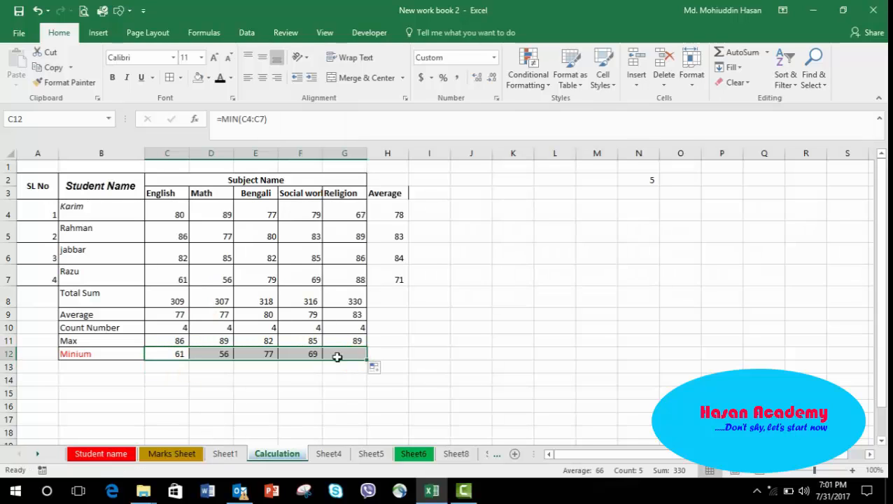
click(162, 357)
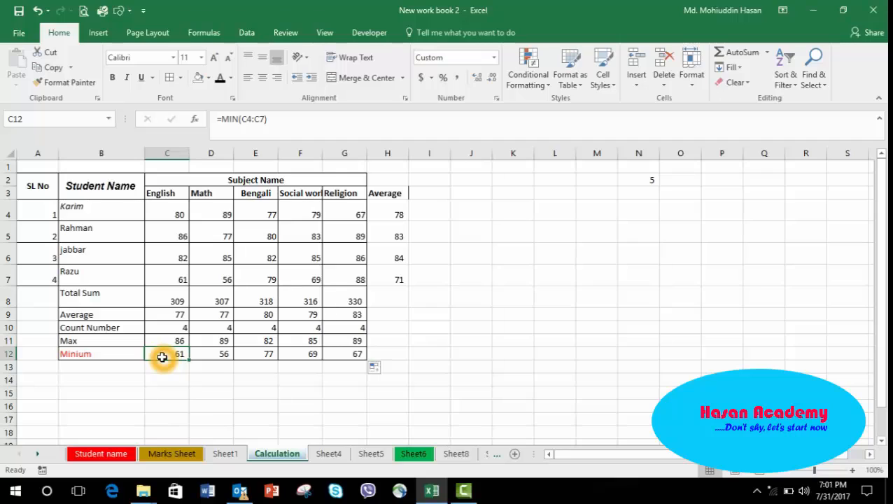
key(Right)
key(Right)
key(Right)
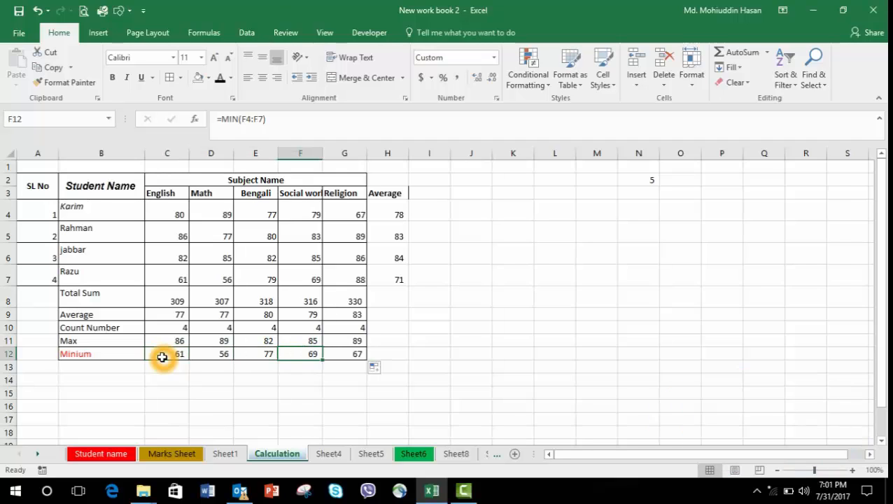
key(Right)
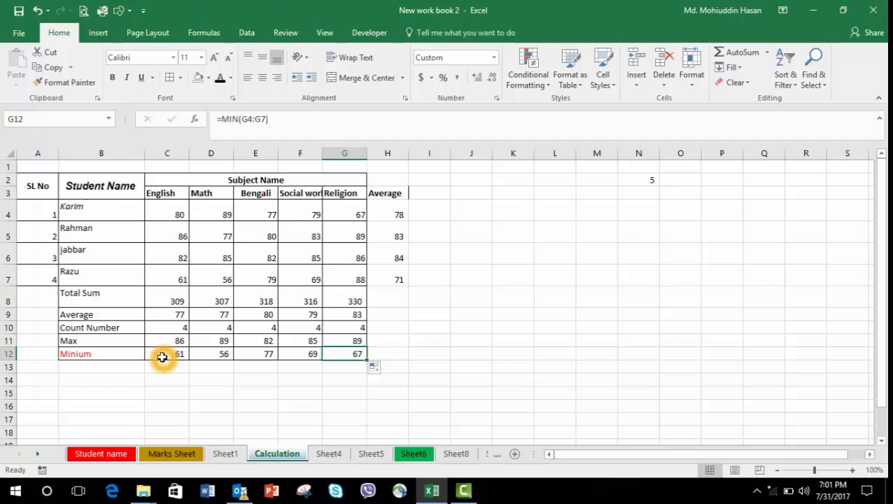
click(263, 313)
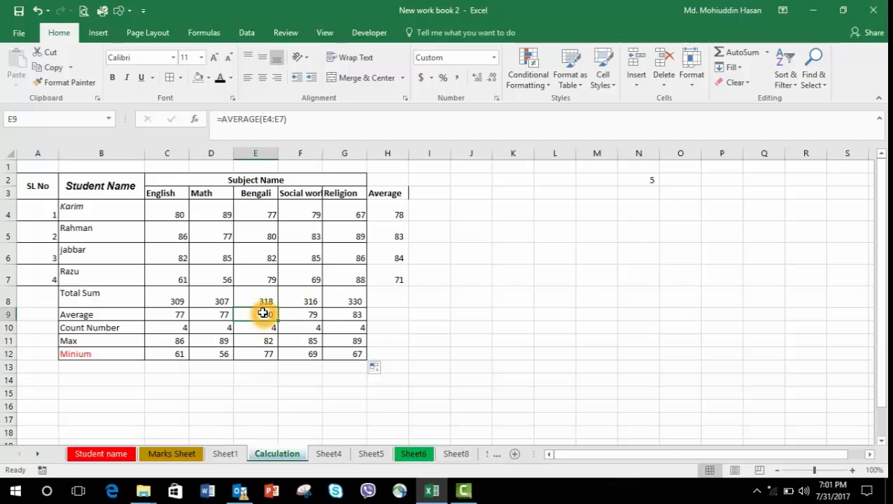